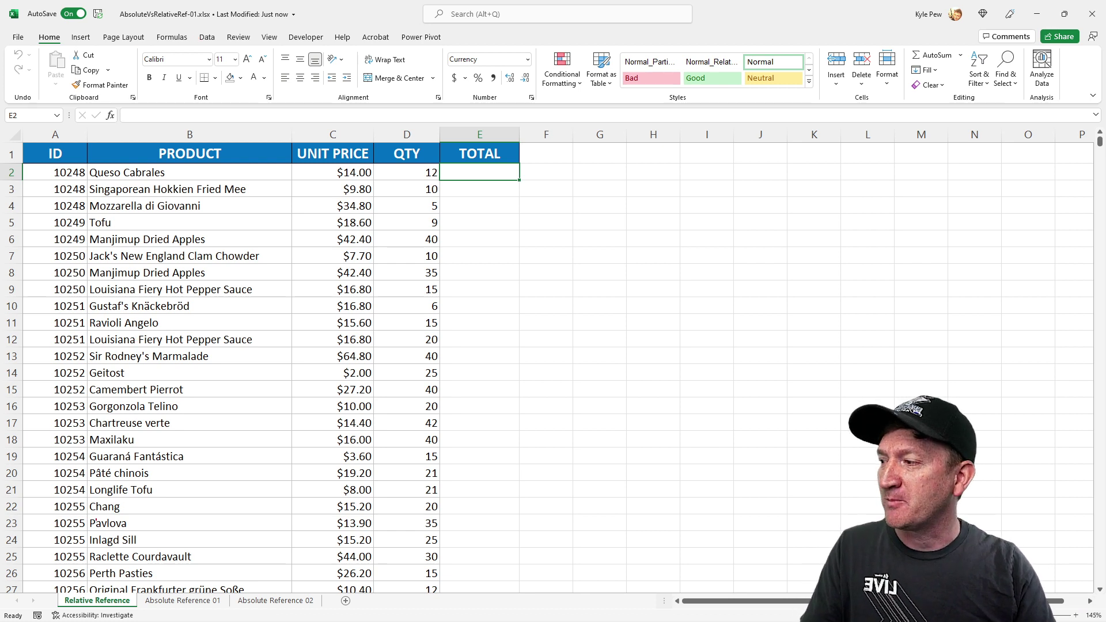
Point out the Relative Reference sheet and the UNIT PRICE and QTY headers, then select E2.
drag(90, 591, 120, 504)
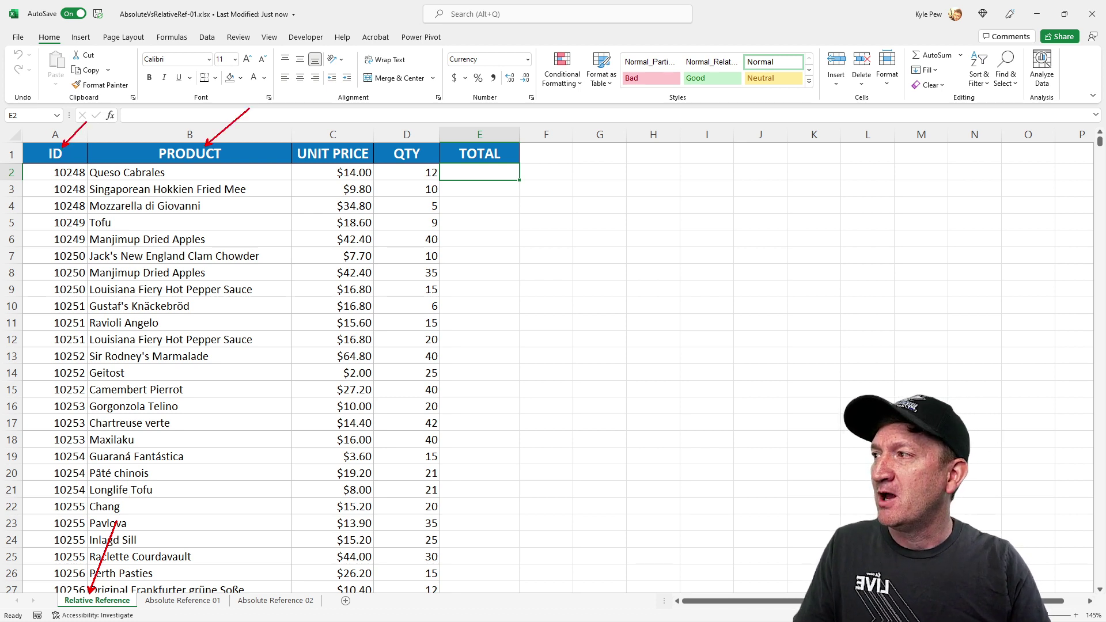
mouse_move(351, 145)
mouse_down()
mouse_move(389, 112)
mouse_move(460, 114)
mouse_up()
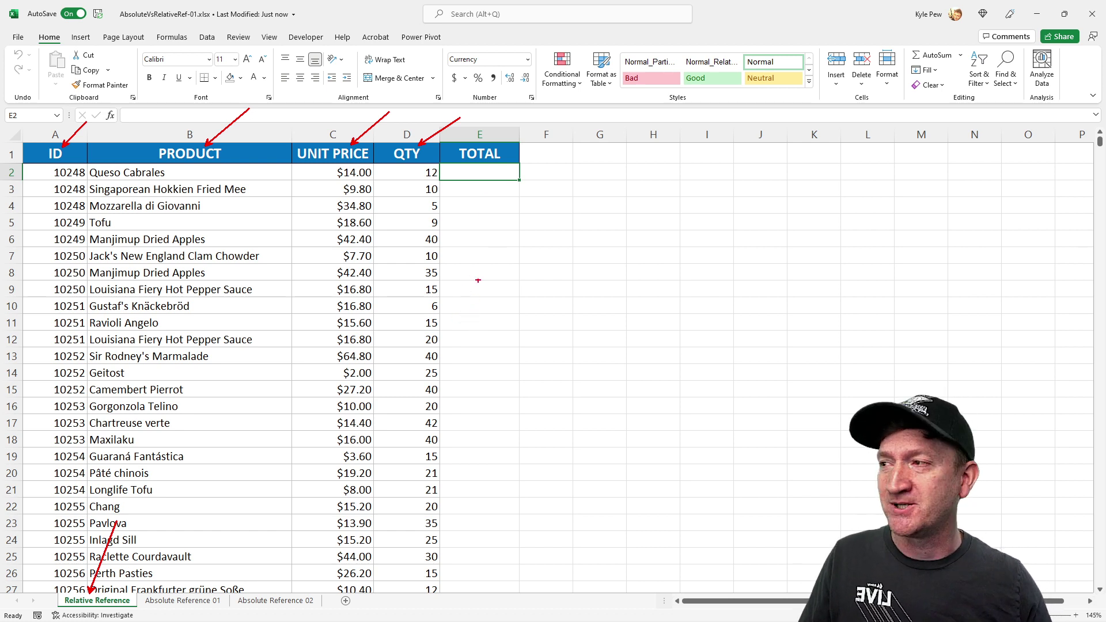
key(Escape)
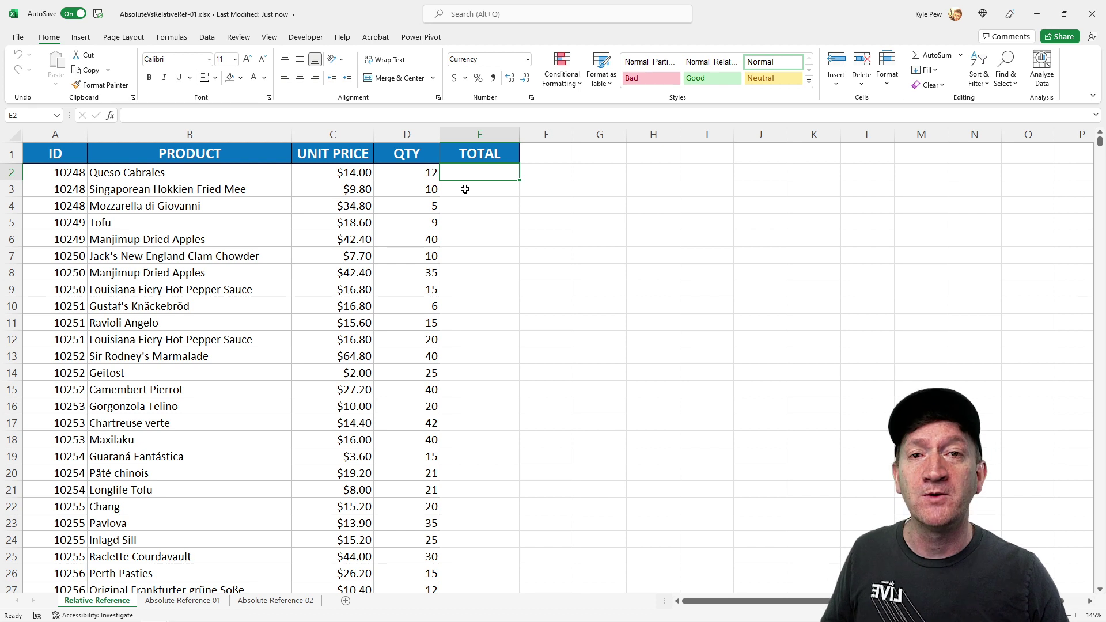
click(465, 189)
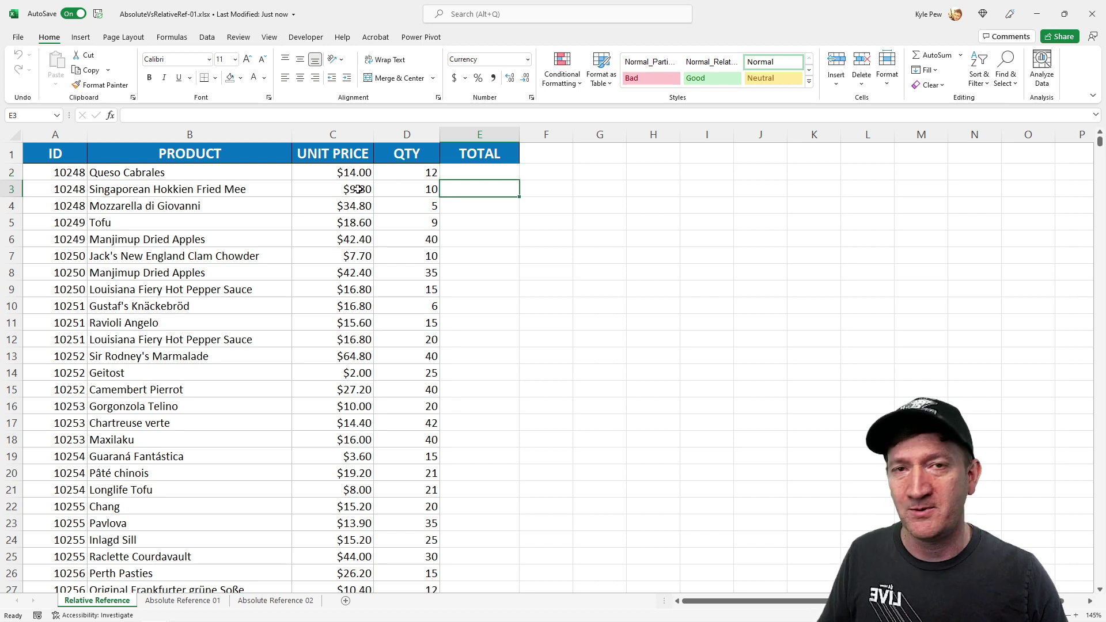
click(461, 205)
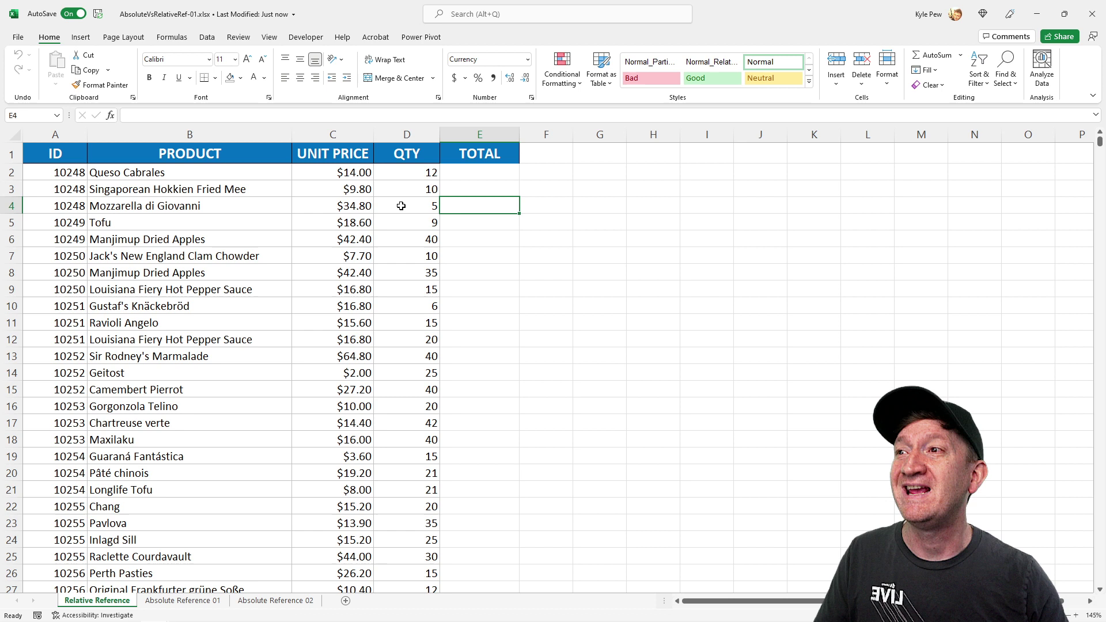
click(466, 177)
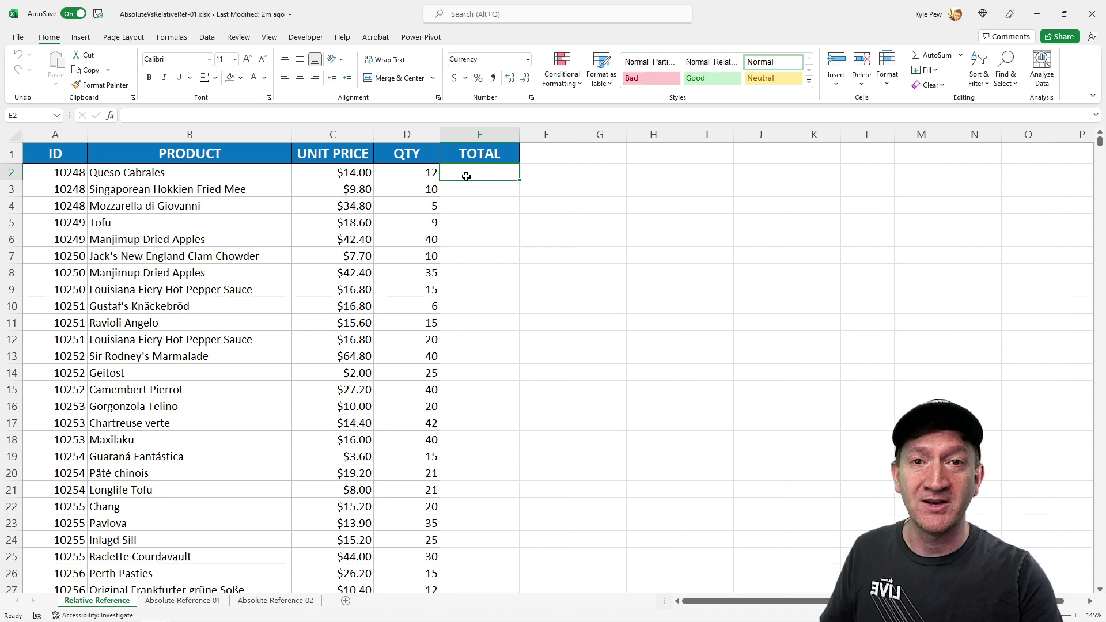
Enter =C2*D2 in E2, annotating the C2 and D2 references, so it shows $168.00.
text(=)
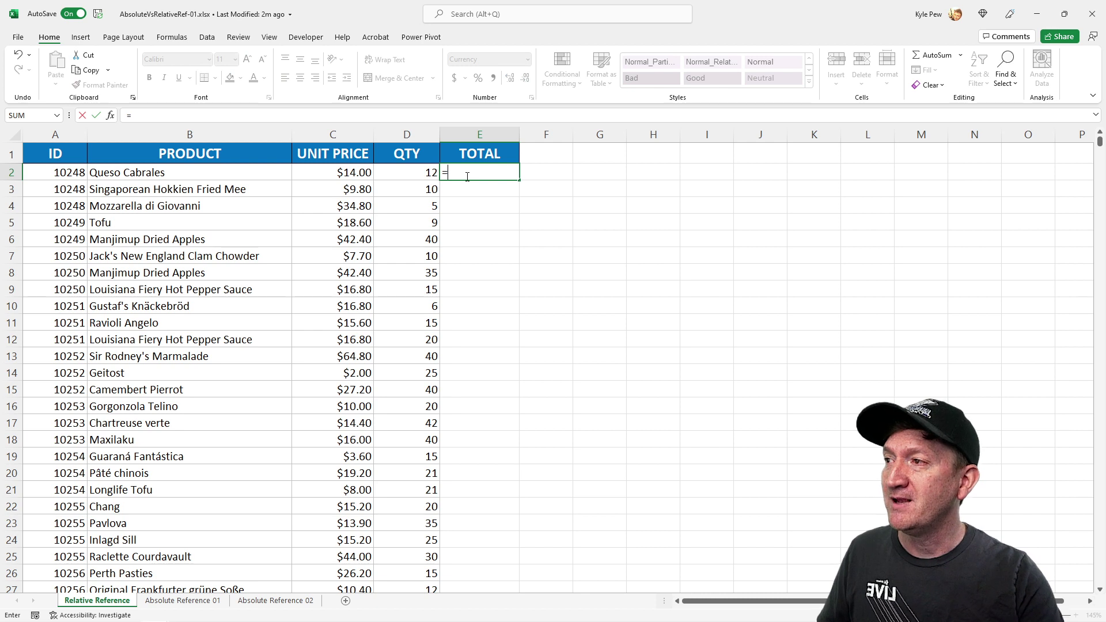
click(326, 171)
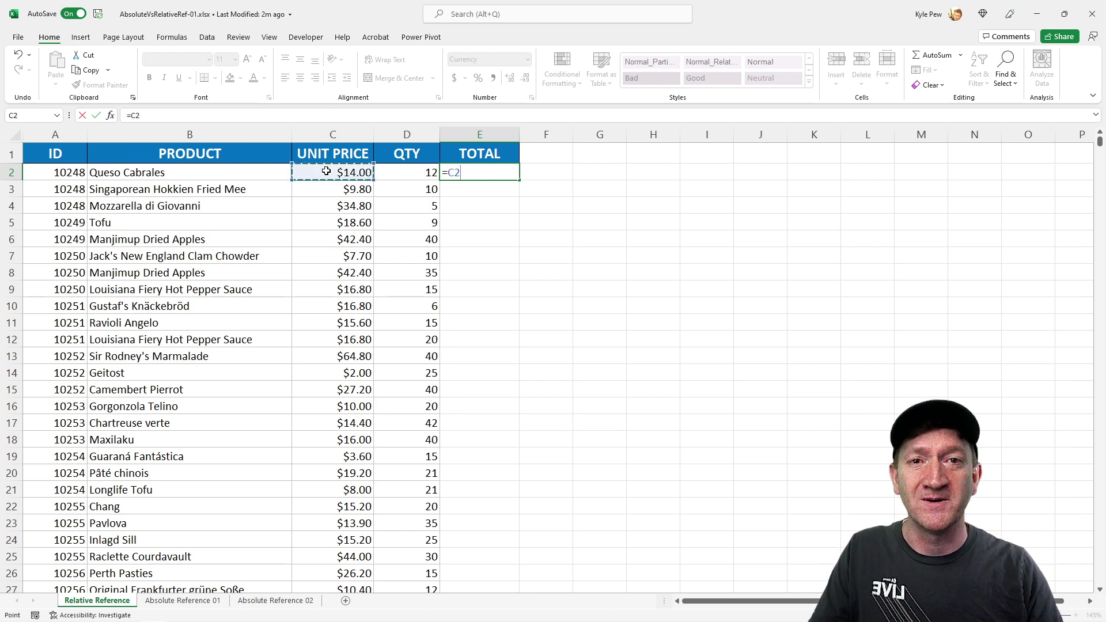
text(*)
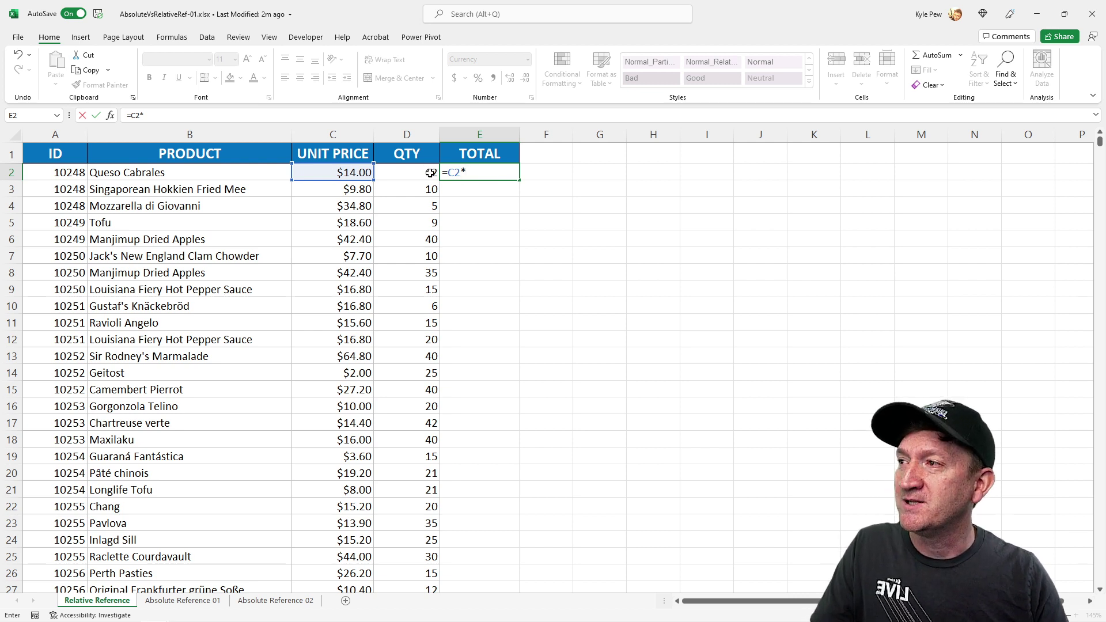
click(401, 174)
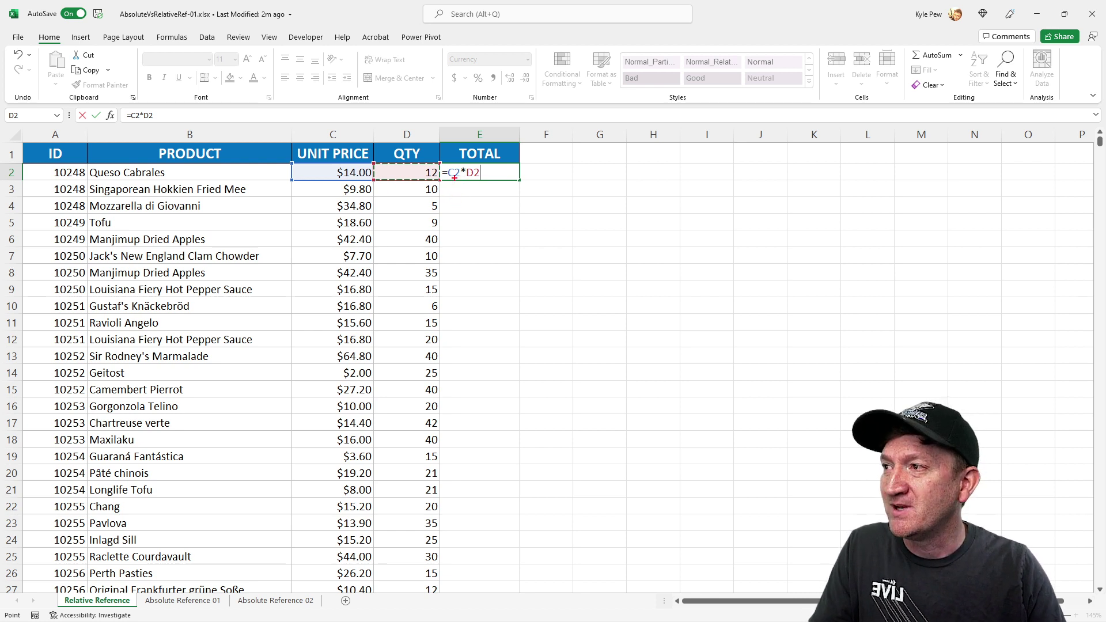
drag(454, 177, 450, 230)
drag(477, 180, 497, 235)
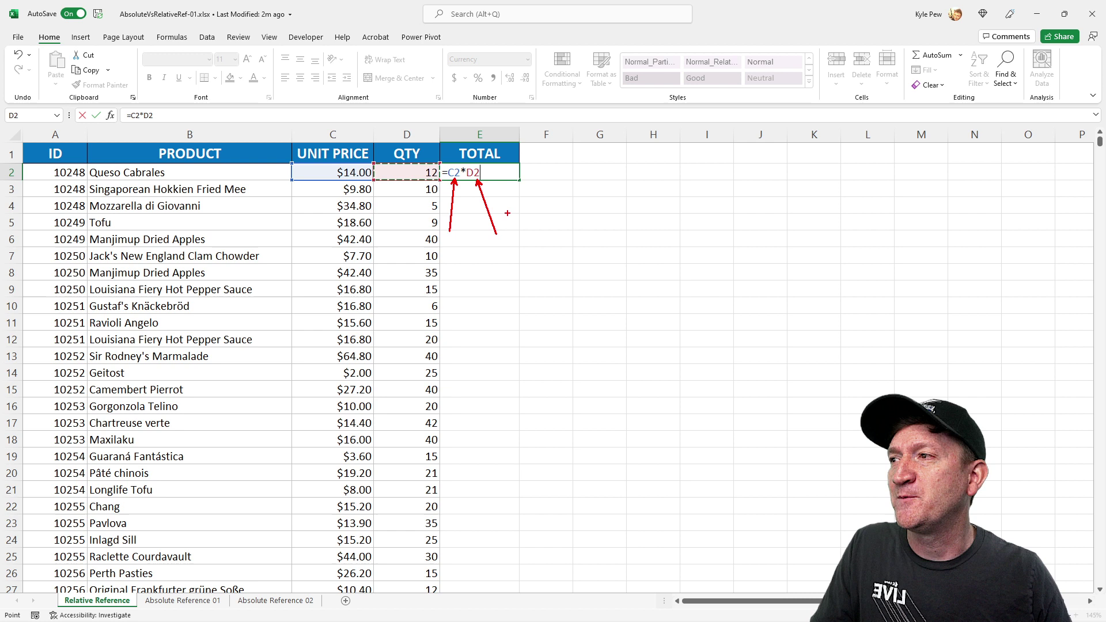
drag(446, 162, 534, 182)
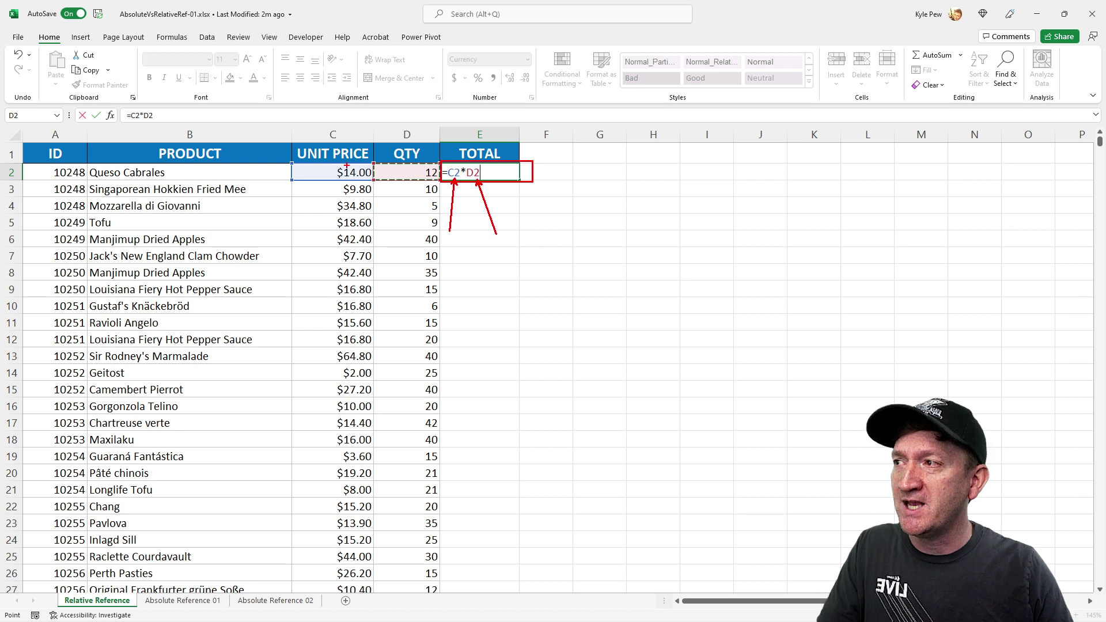
drag(336, 162, 320, 118)
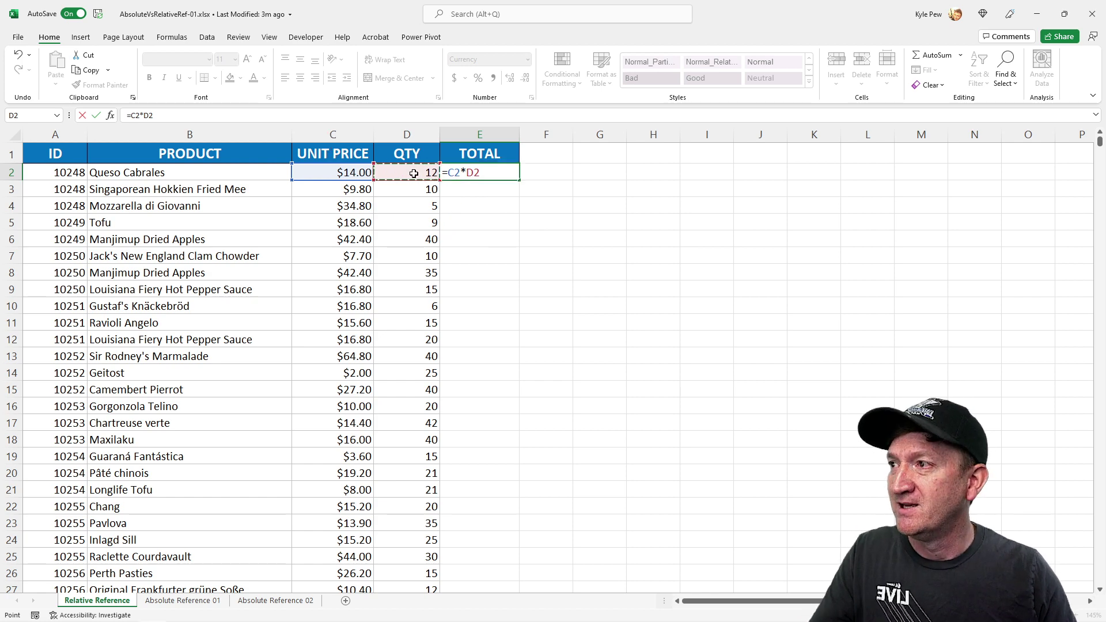
key(Return)
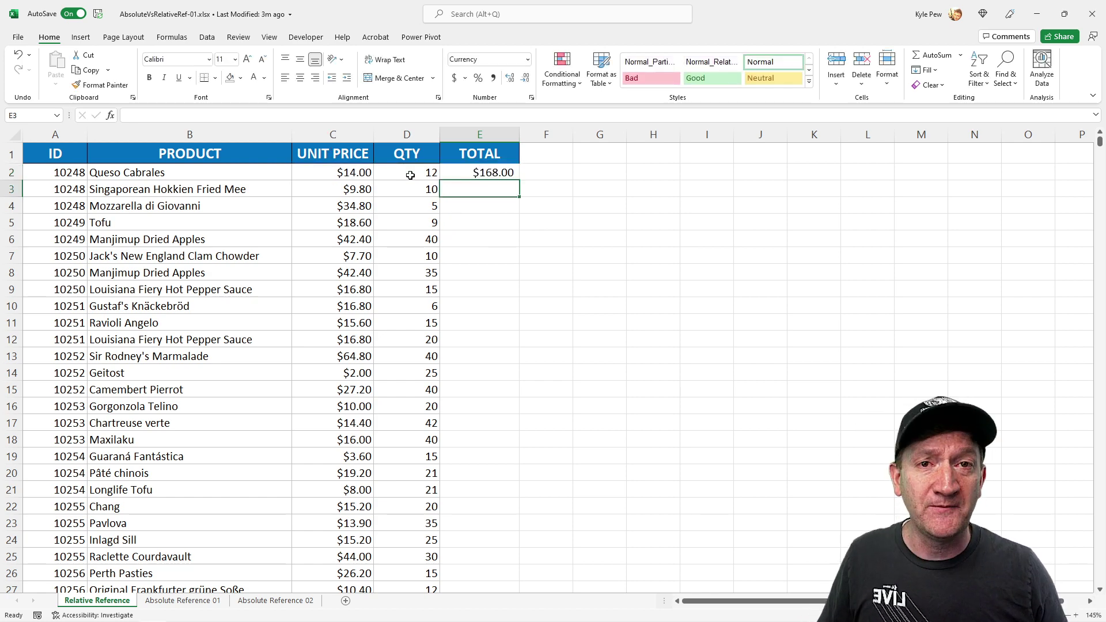
Copy E2's formula into E3.
click(496, 176)
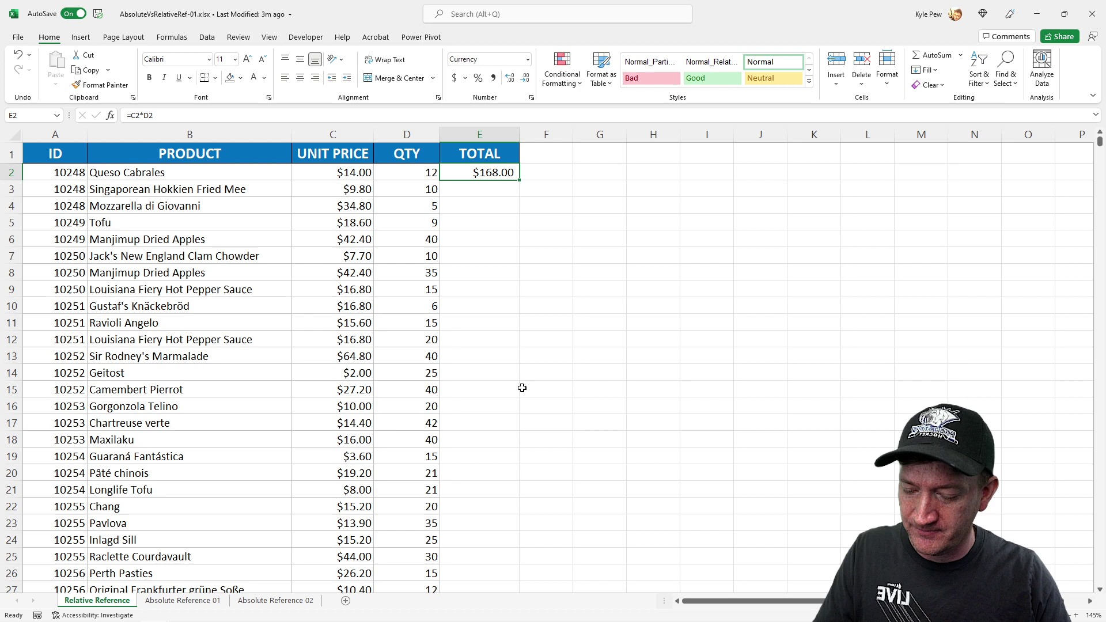
key(ctrl+c)
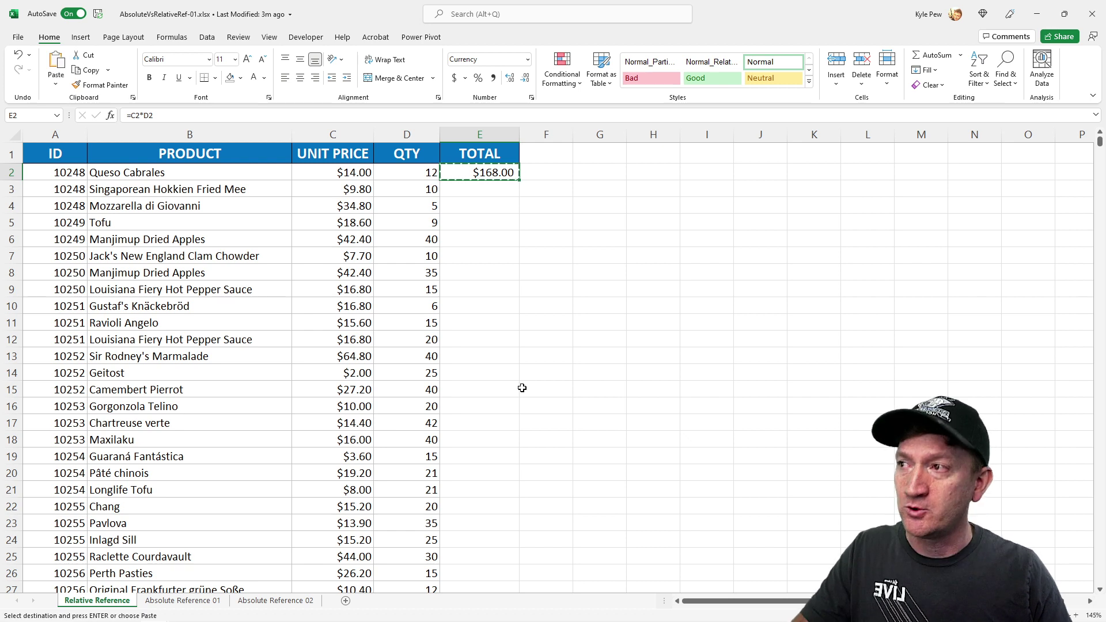
click(482, 193)
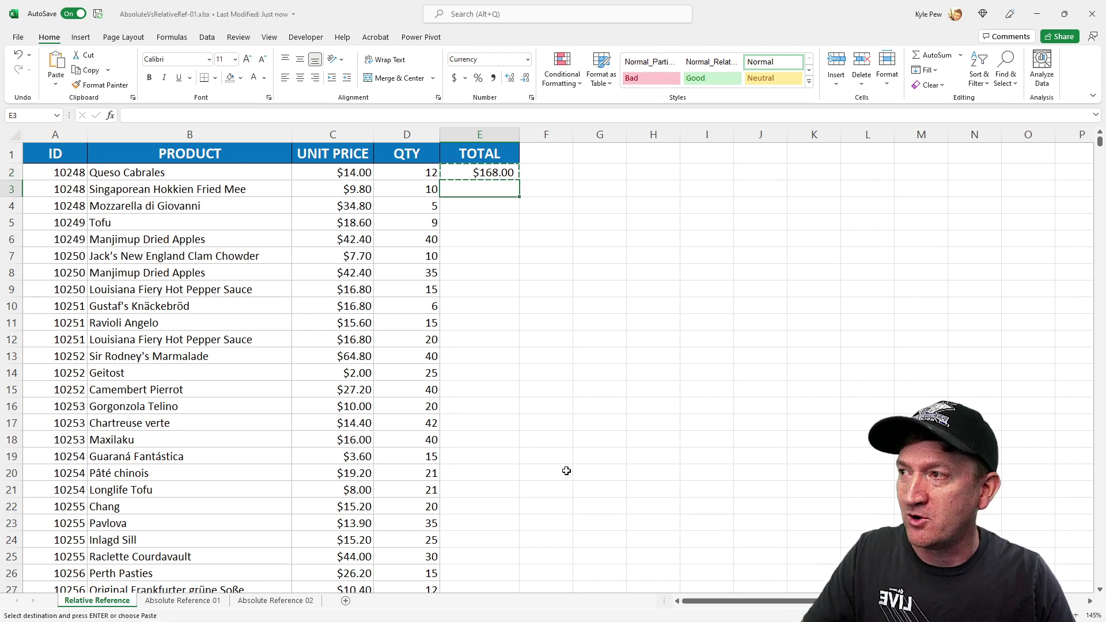
key(ctrl+v)
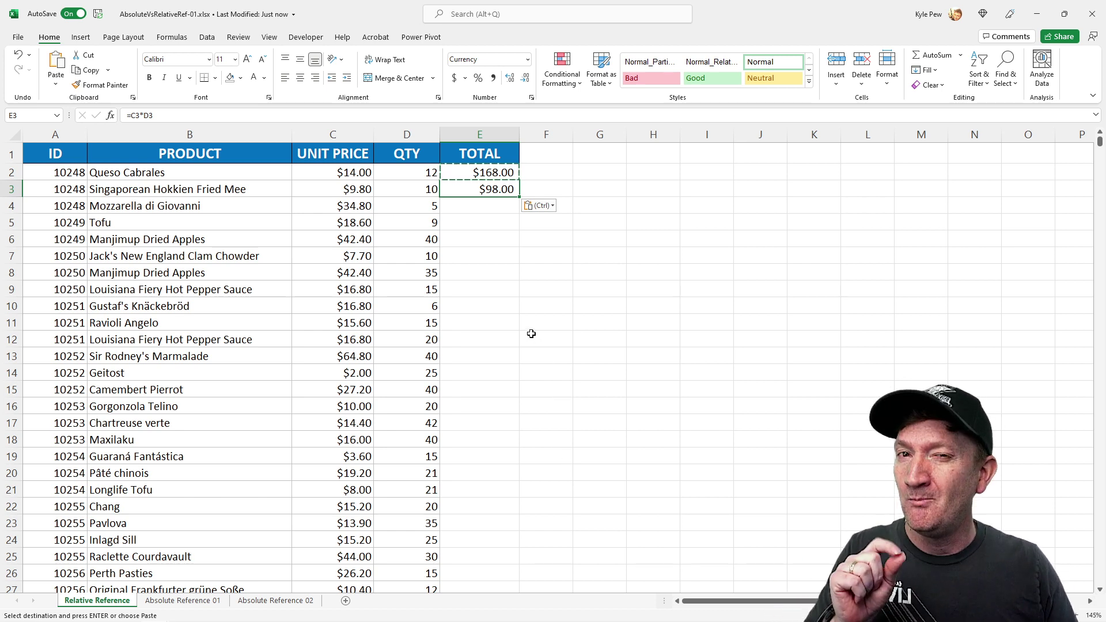
Inspect E3's formula and mark how its references shifted to C3 and D3.
double_click(472, 188)
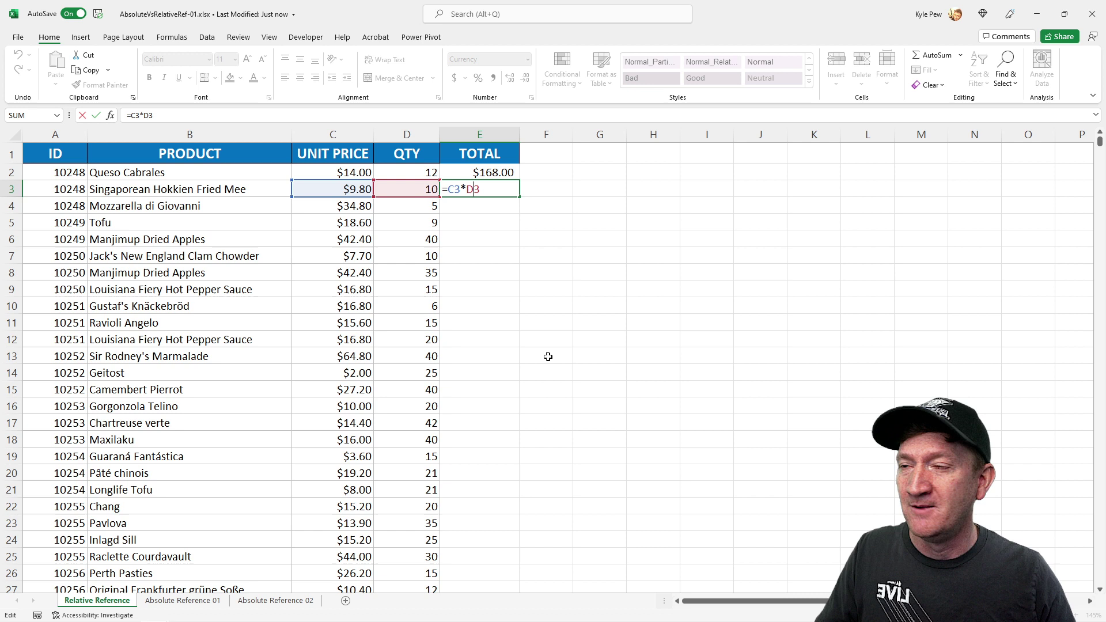
drag(449, 196, 441, 271)
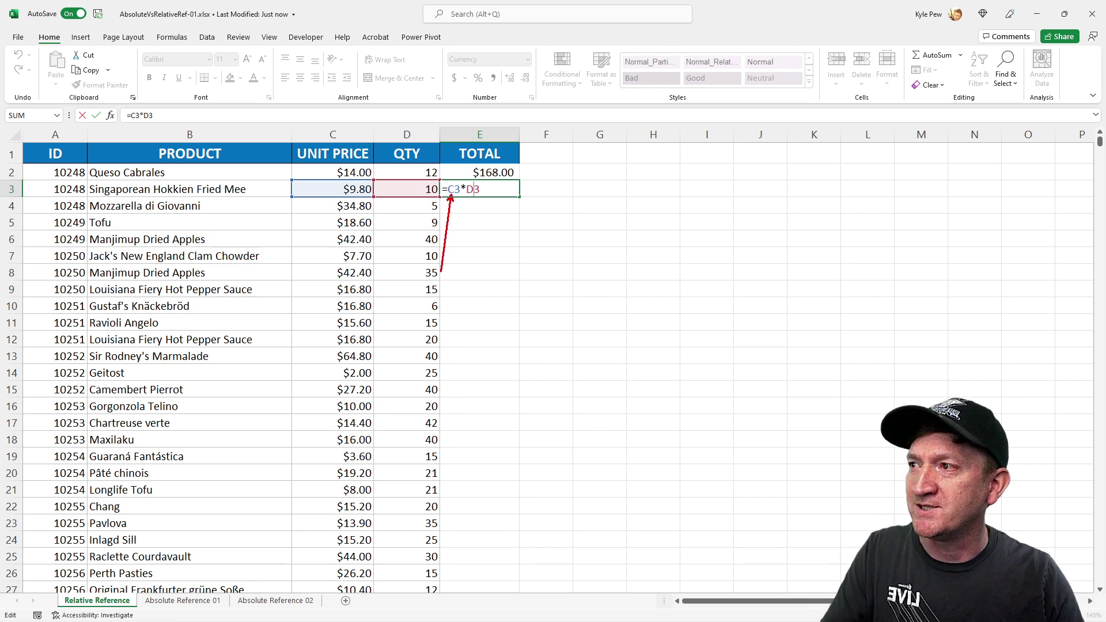
drag(481, 199, 501, 246)
drag(461, 179, 469, 119)
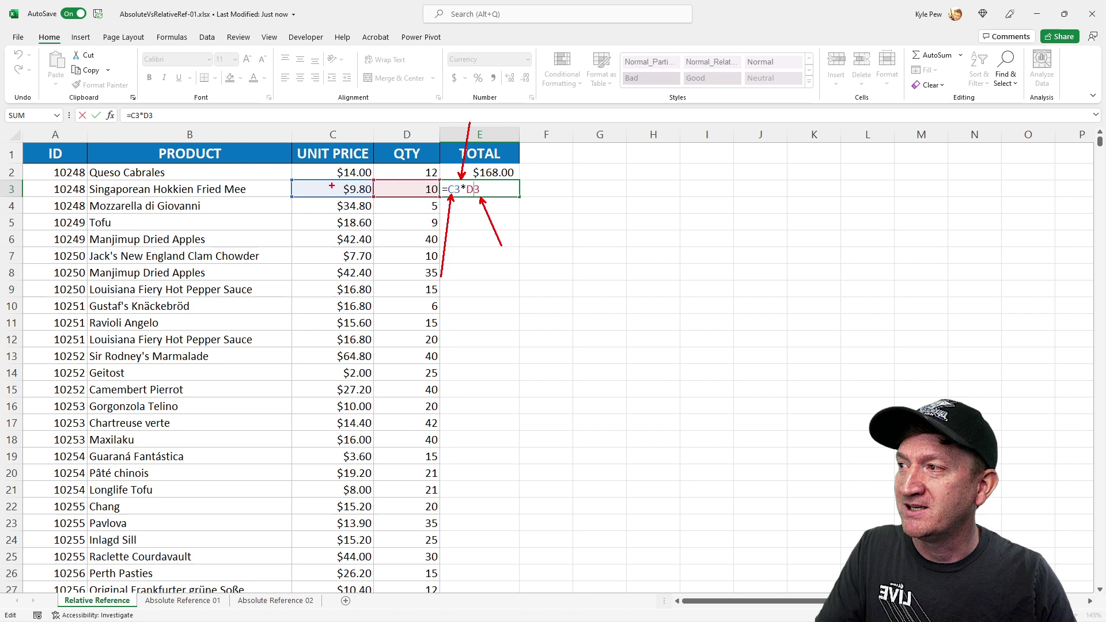
mouse_move(309, 163)
mouse_down()
mouse_move(321, 184)
mouse_move(294, 138)
mouse_up()
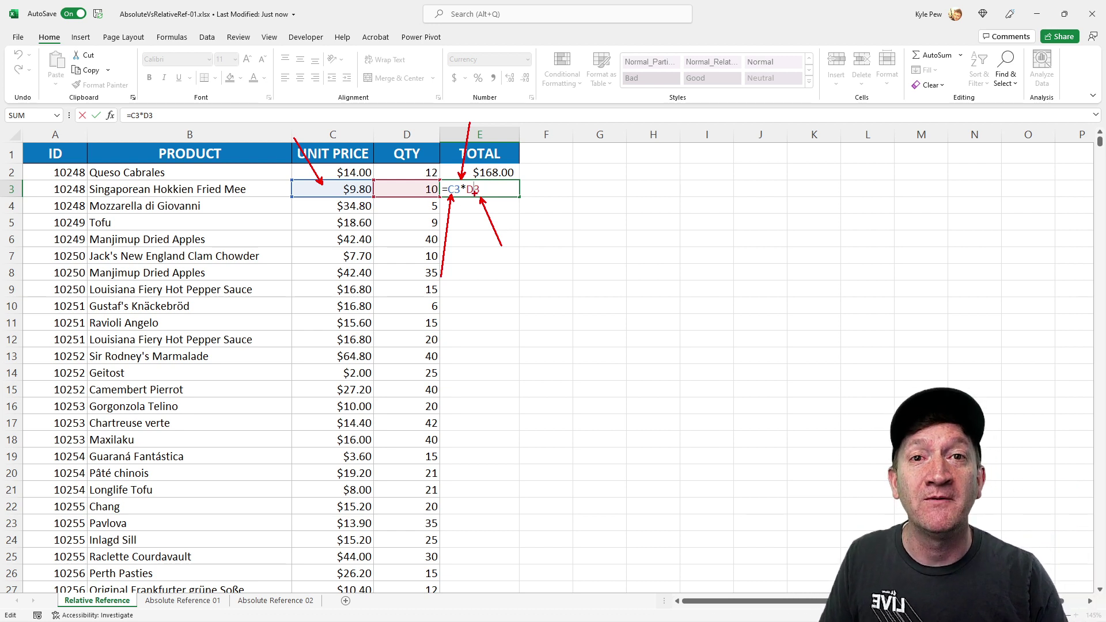
key(Escape)
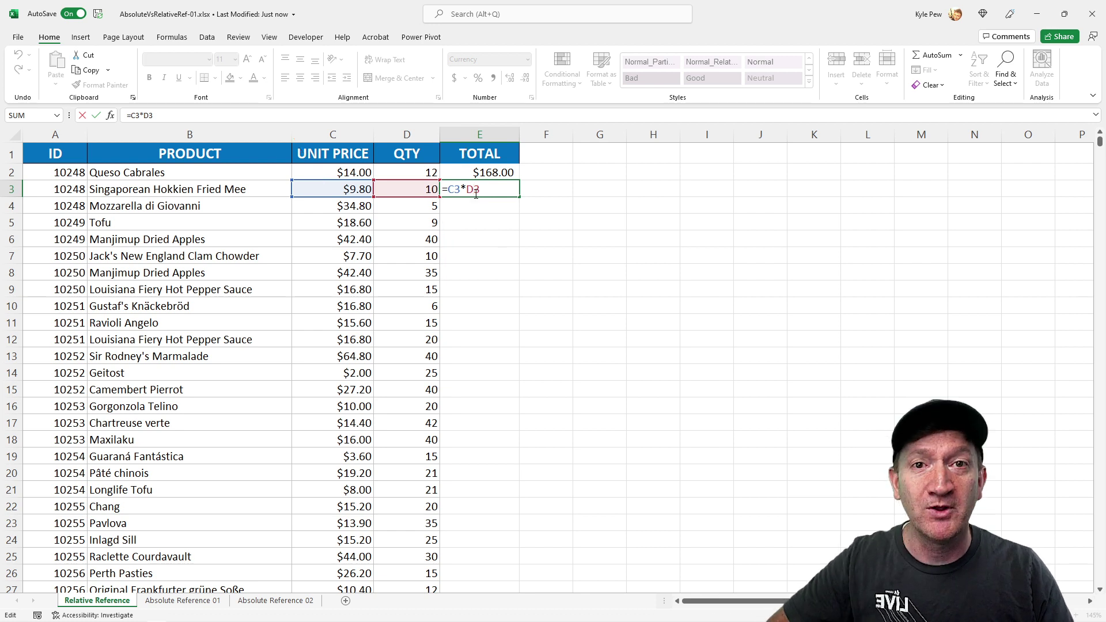
key(Return)
click(506, 190)
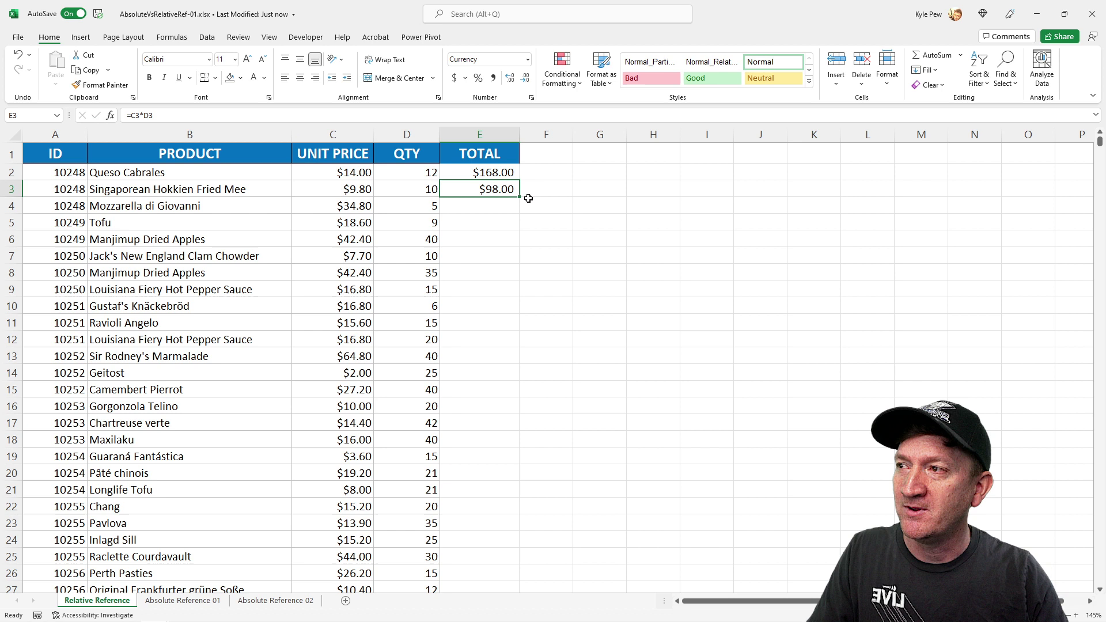
key(ctrl+2)
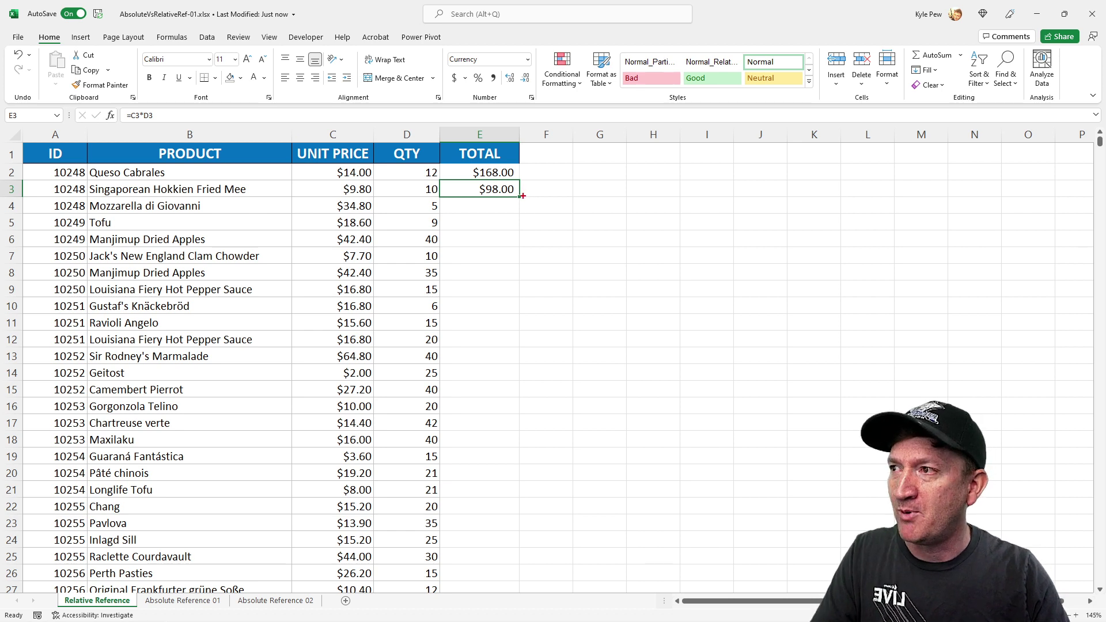
drag(523, 196, 614, 196)
key(Escape)
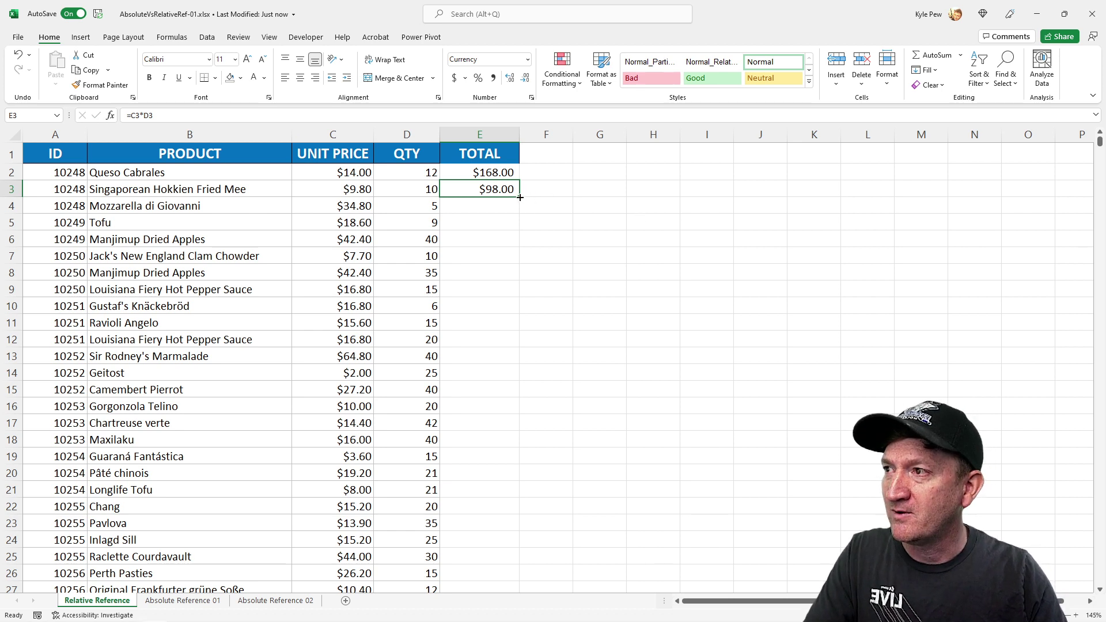
drag(520, 197, 513, 413)
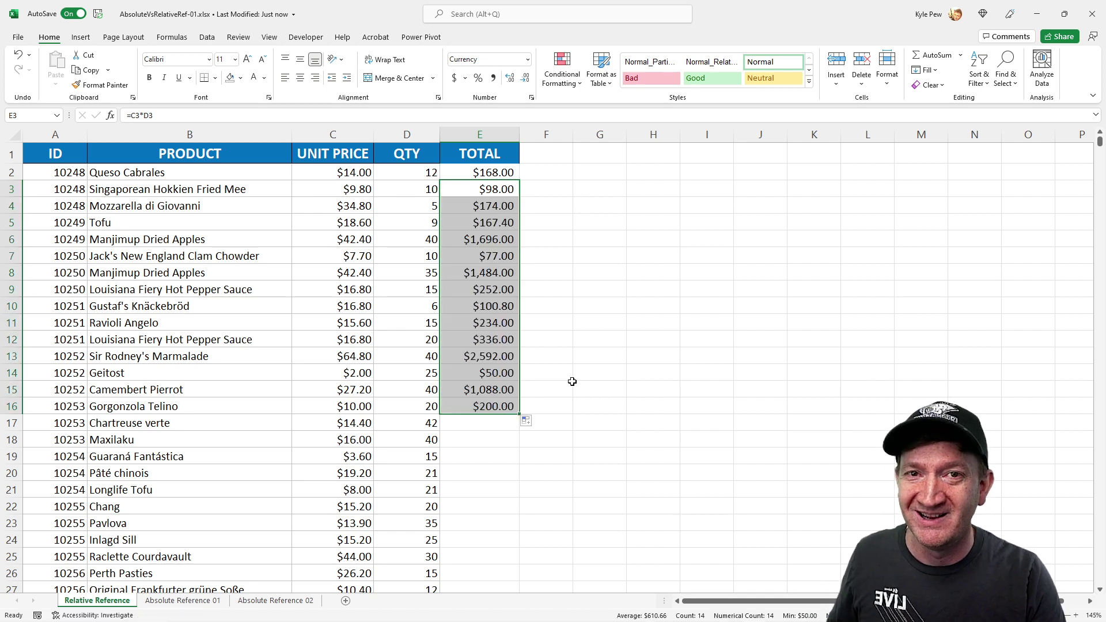
double_click(478, 208)
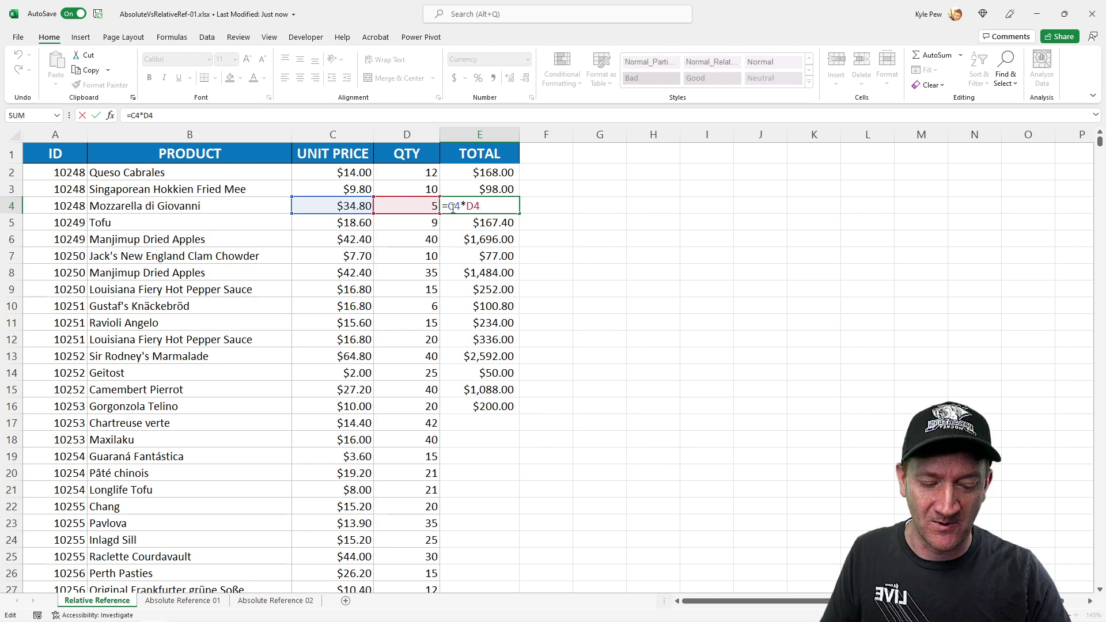
key(Return)
double_click(486, 224)
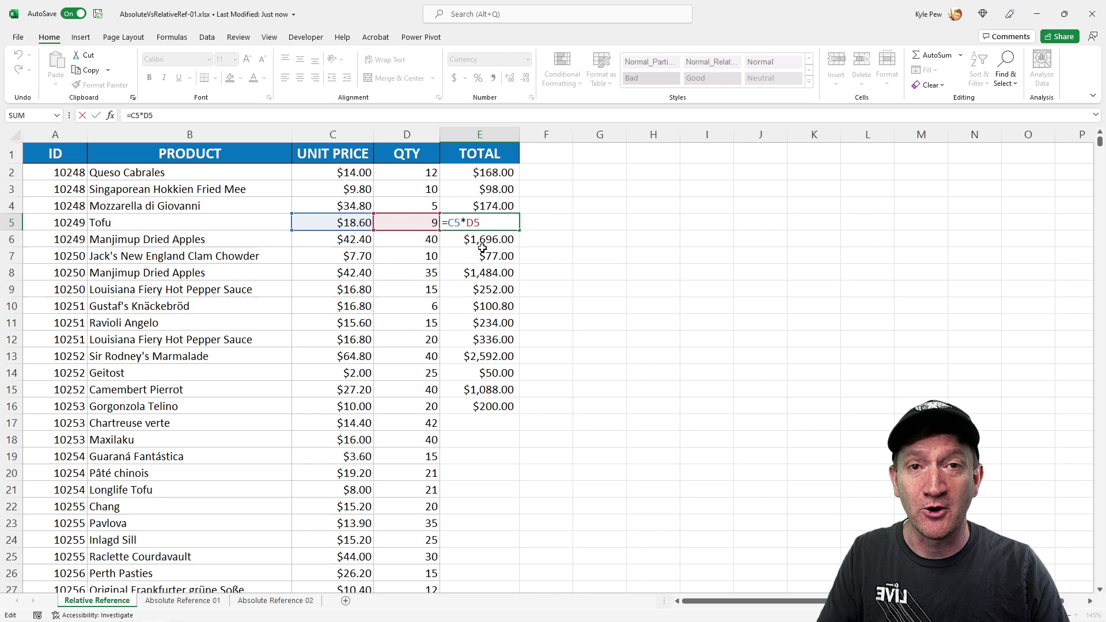
Clear the totals previously pasted into rows 3 to 16, leaving only E2.
key(Escape)
key(Up)
key(ctrl+shift+Down)
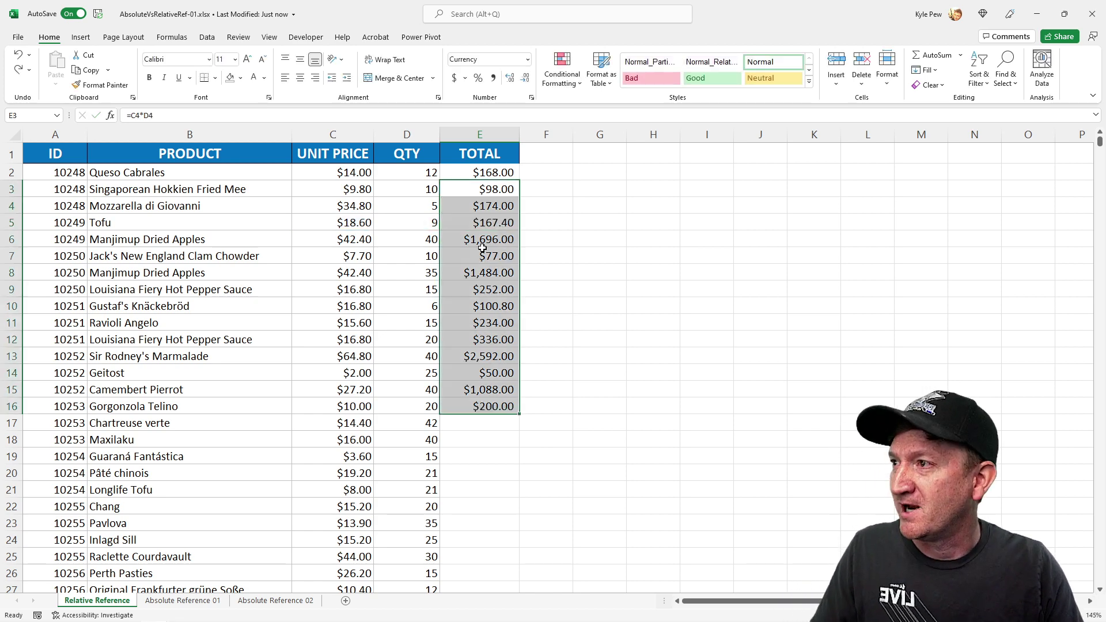
key(Delete)
key(Up)
key(Delete)
key(Up)
key(ctrl+c)
key(Down)
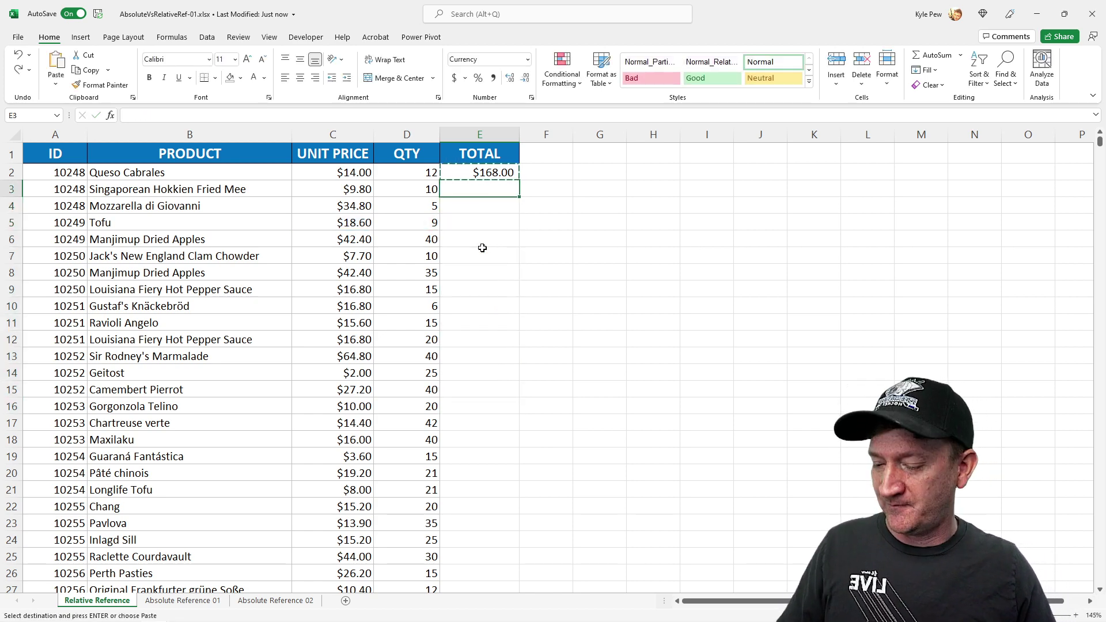
key(Escape)
Fill E2's =C2*D2 formula down every product row and recheck E2's formula.
click(495, 173)
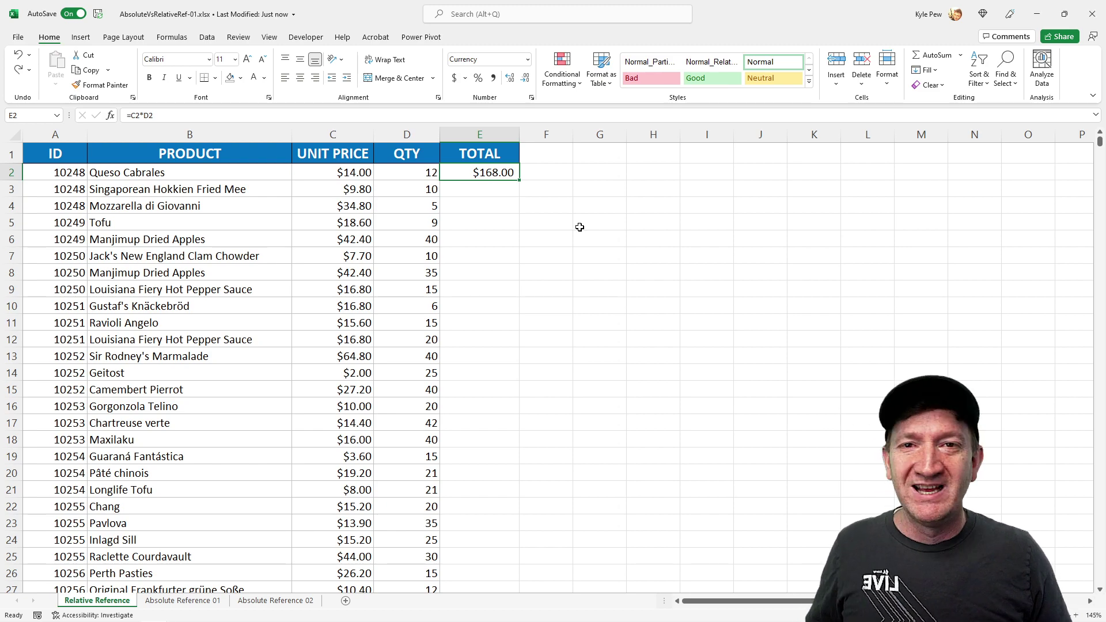
scroll(457, 326, down, 20)
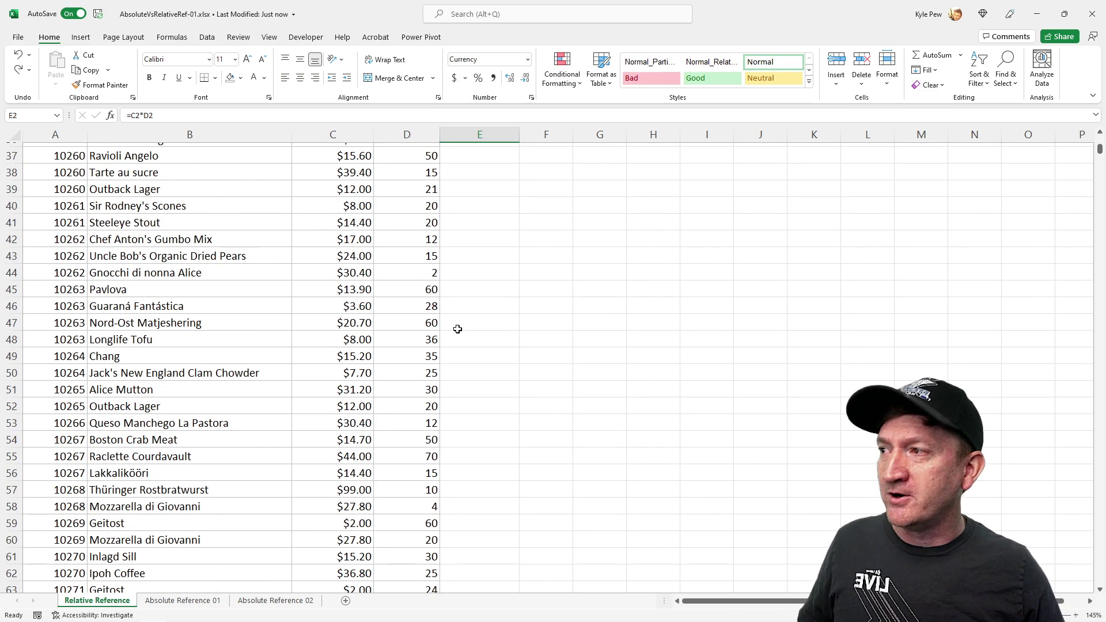
scroll(458, 329, up, 20)
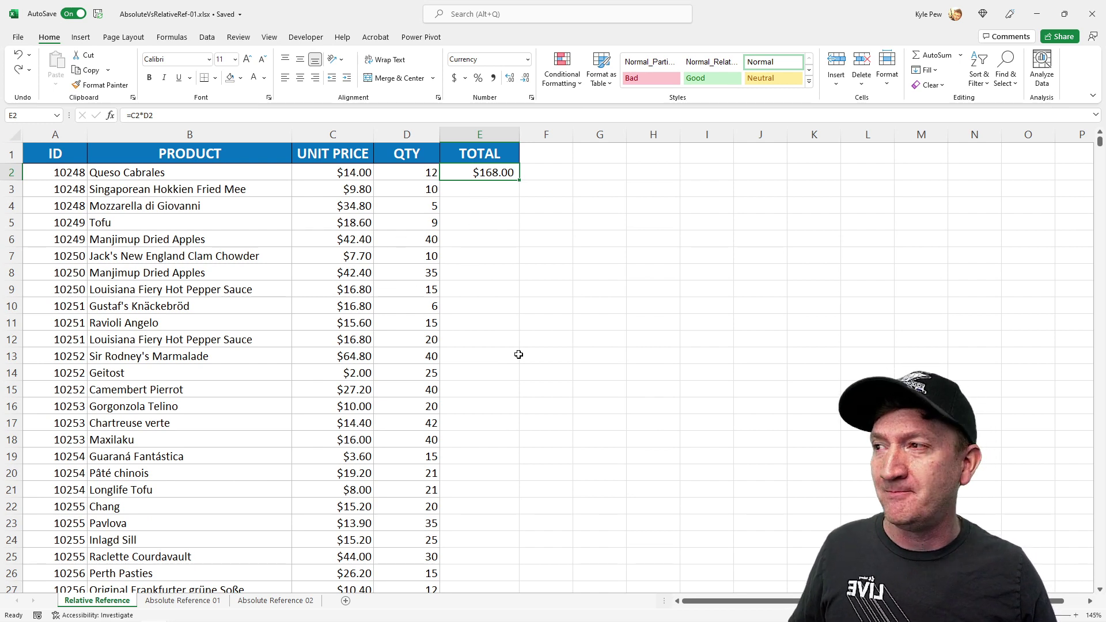
double_click(521, 180)
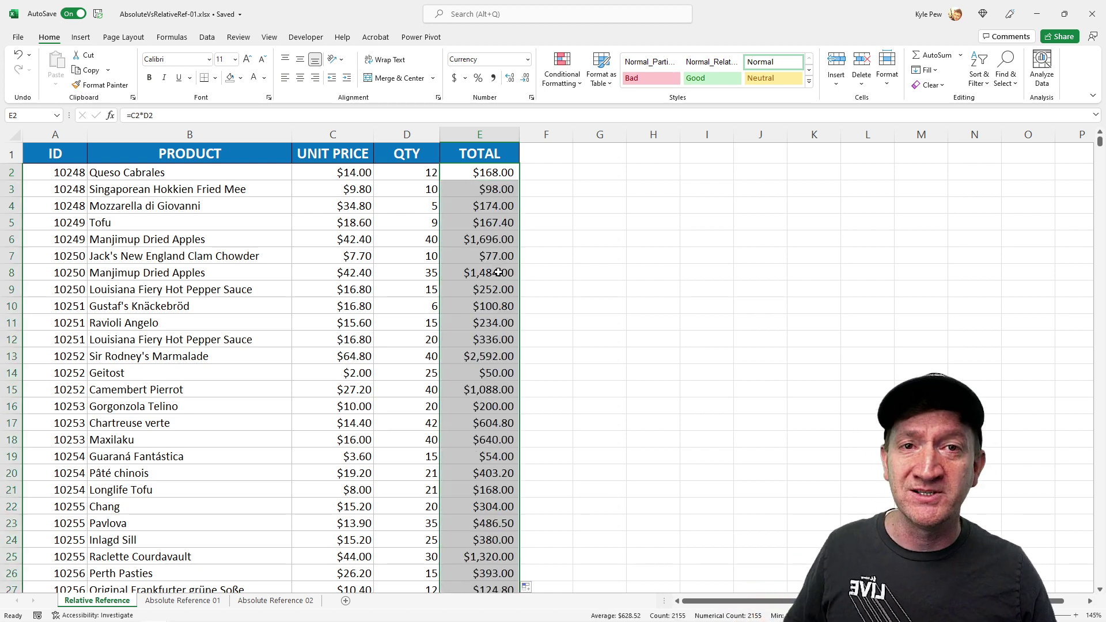
click(508, 176)
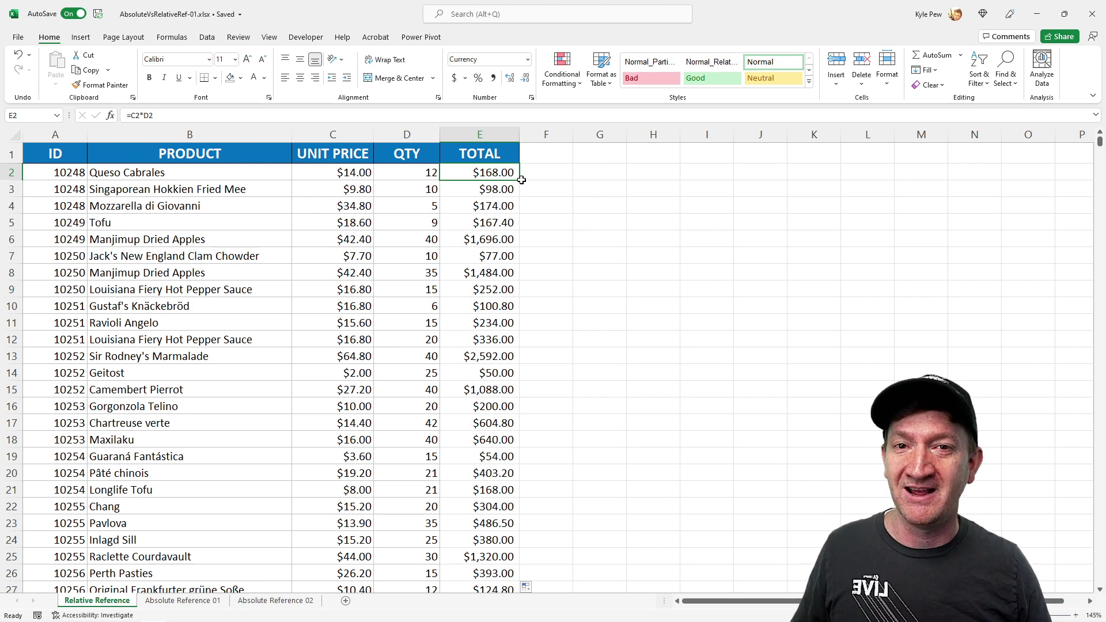
double_click(507, 173)
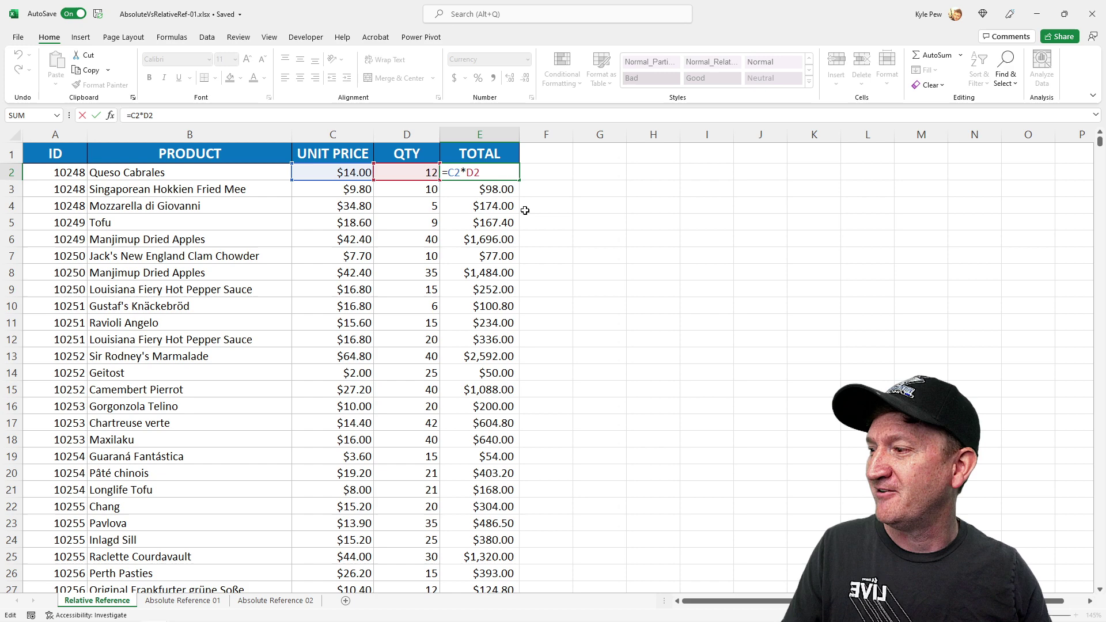
key(ctrl+Return)
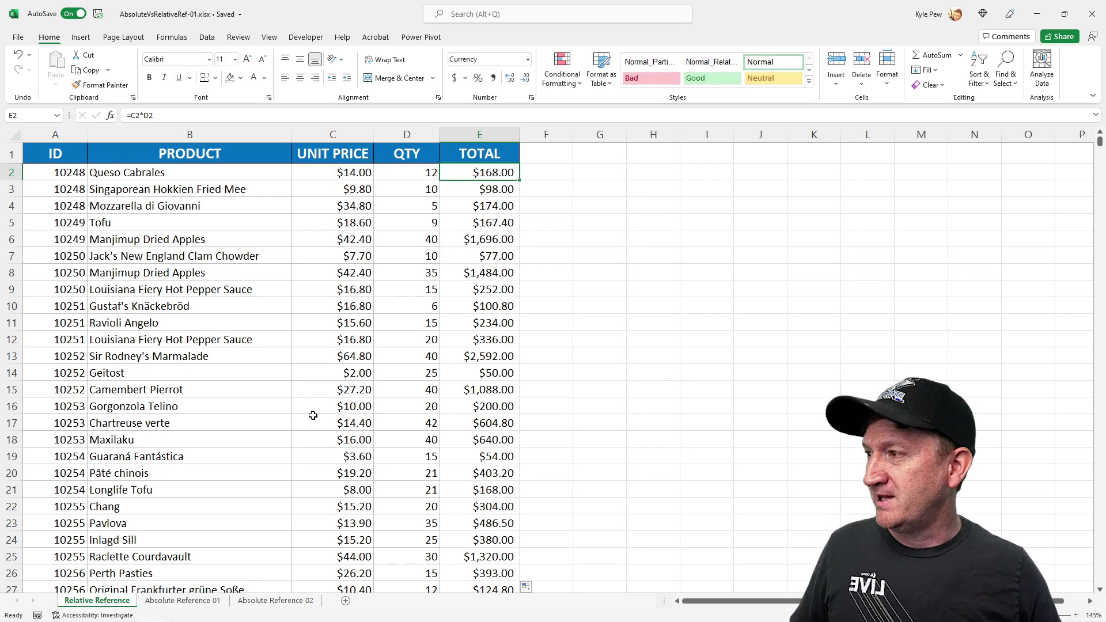
Switch to the Absolute Reference 01 sheet, check the 8.00% tax rate in D1, and select E4.
click(183, 600)
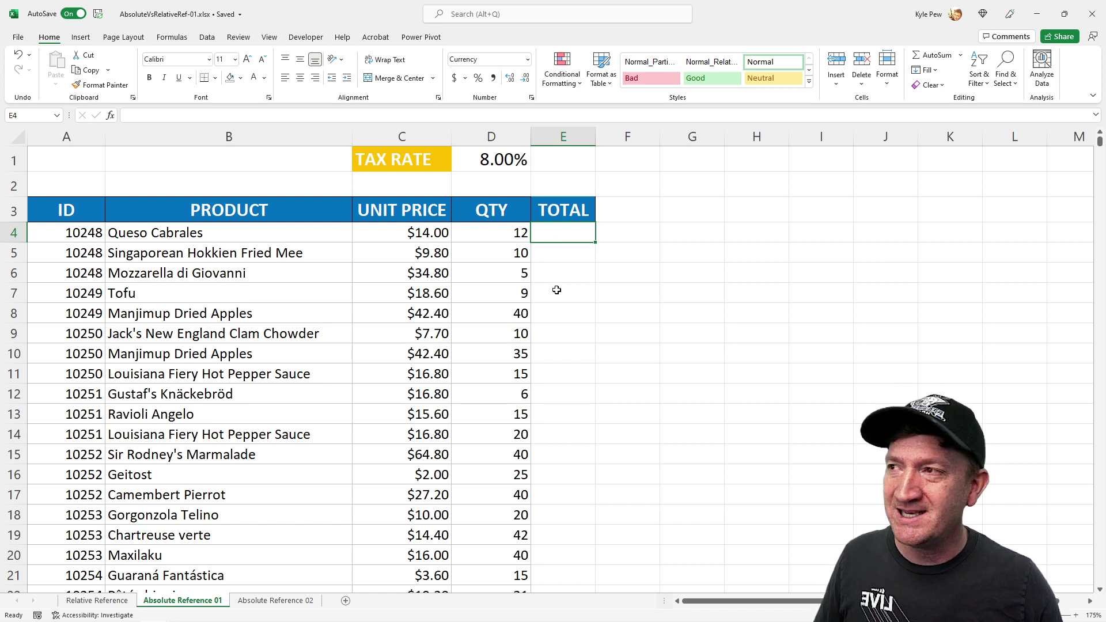
click(506, 166)
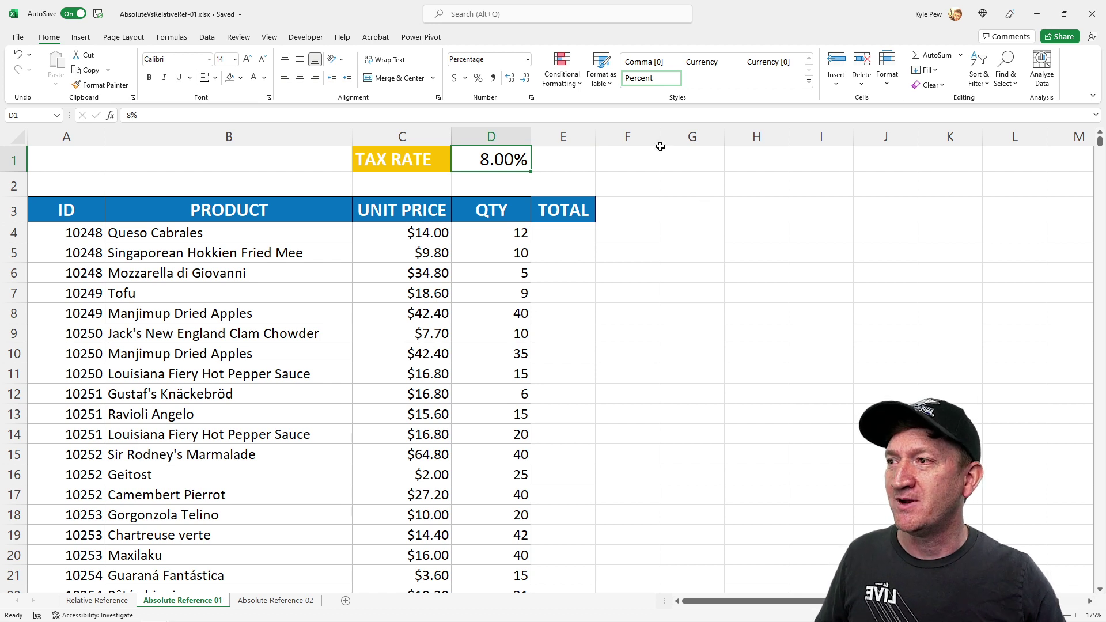
click(563, 233)
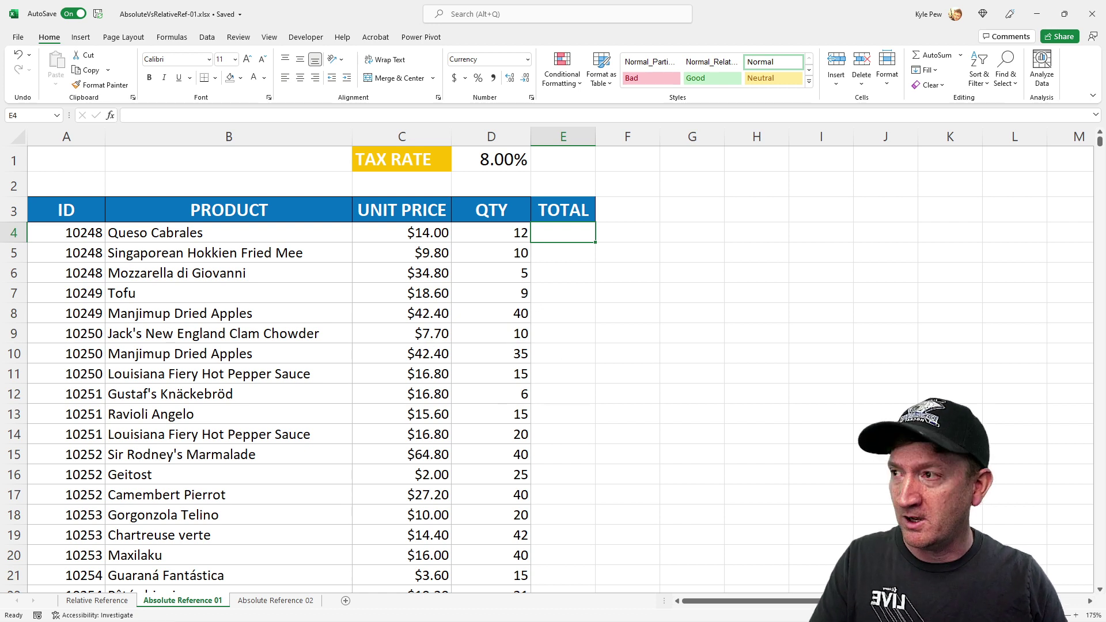
drag(354, 222, 444, 526)
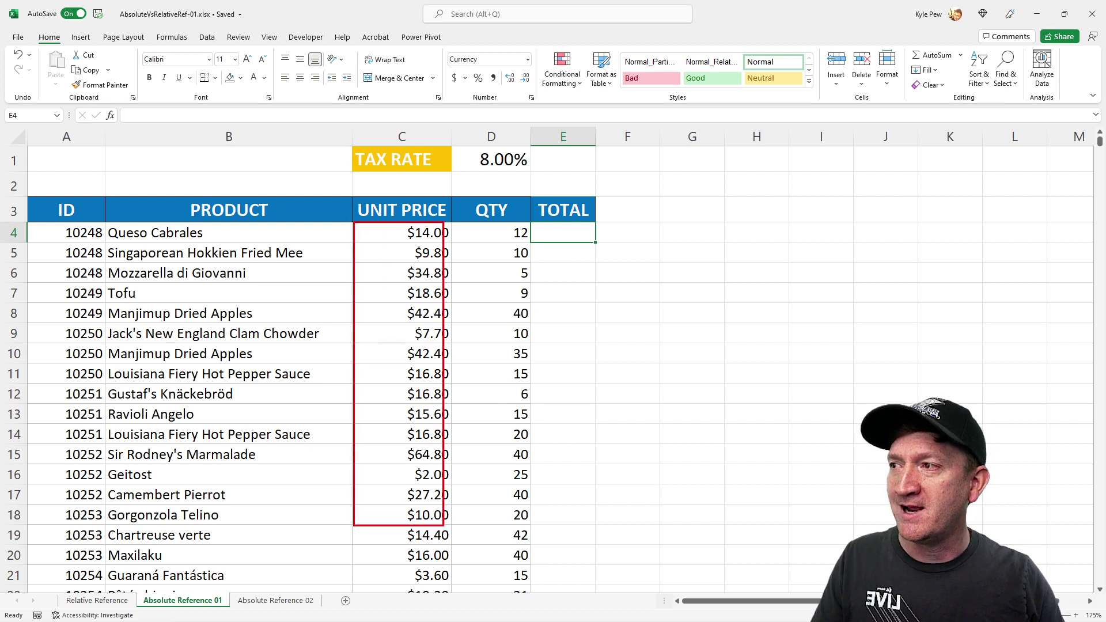
drag(455, 225, 526, 538)
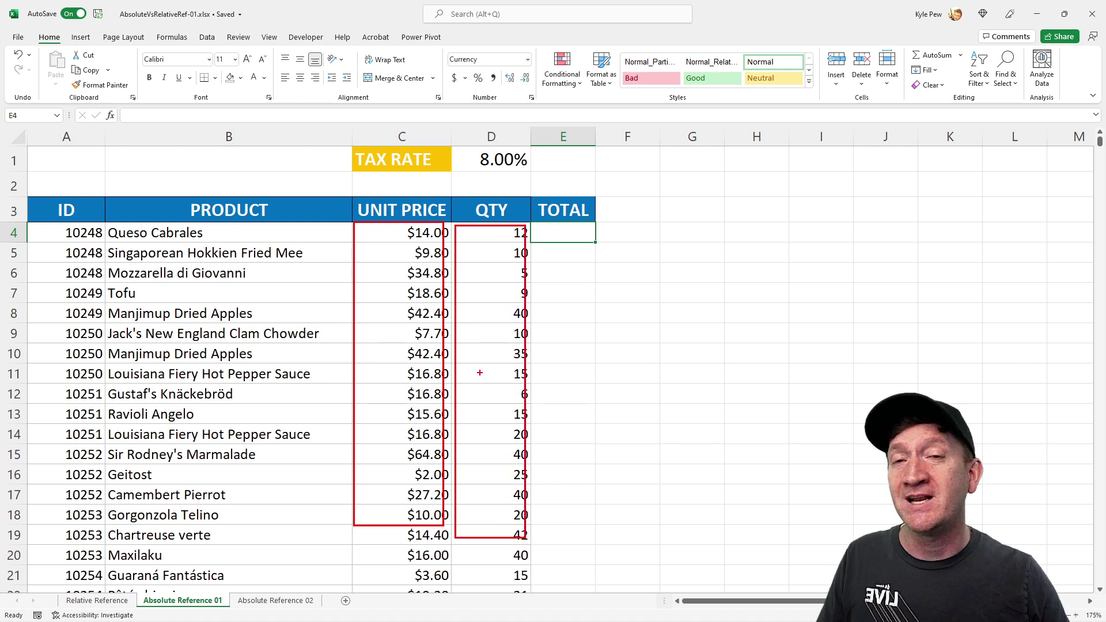
mouse_move(615, 231)
mouse_down()
mouse_move(659, 232)
mouse_move(647, 253)
mouse_up()
mouse_move(618, 276)
mouse_down()
mouse_move(663, 276)
mouse_move(616, 290)
mouse_move(665, 313)
mouse_up()
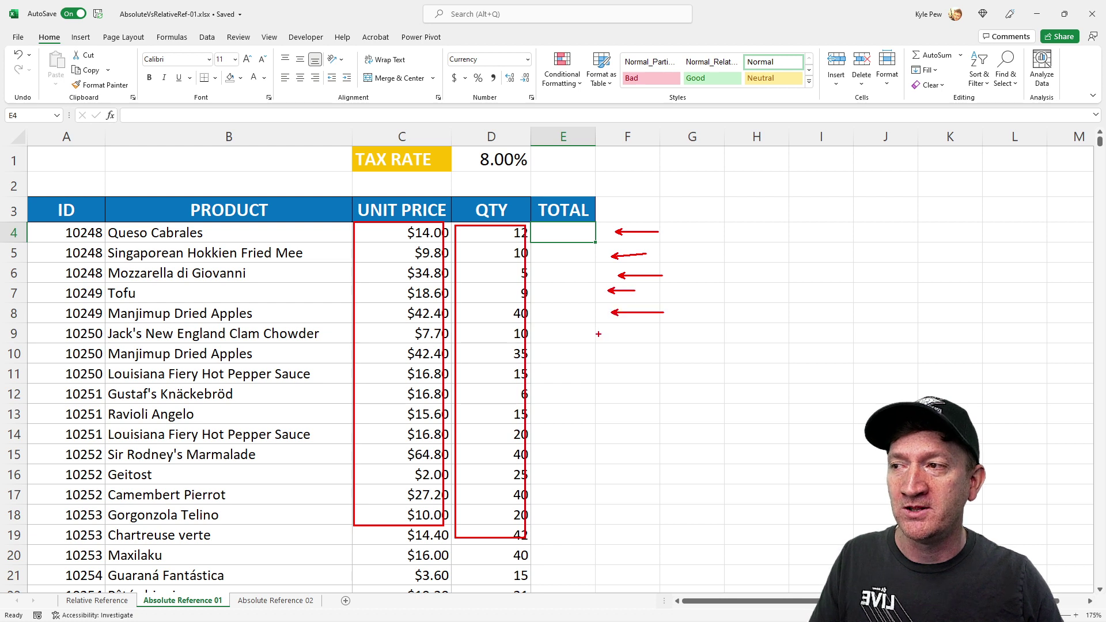
drag(599, 335, 659, 340)
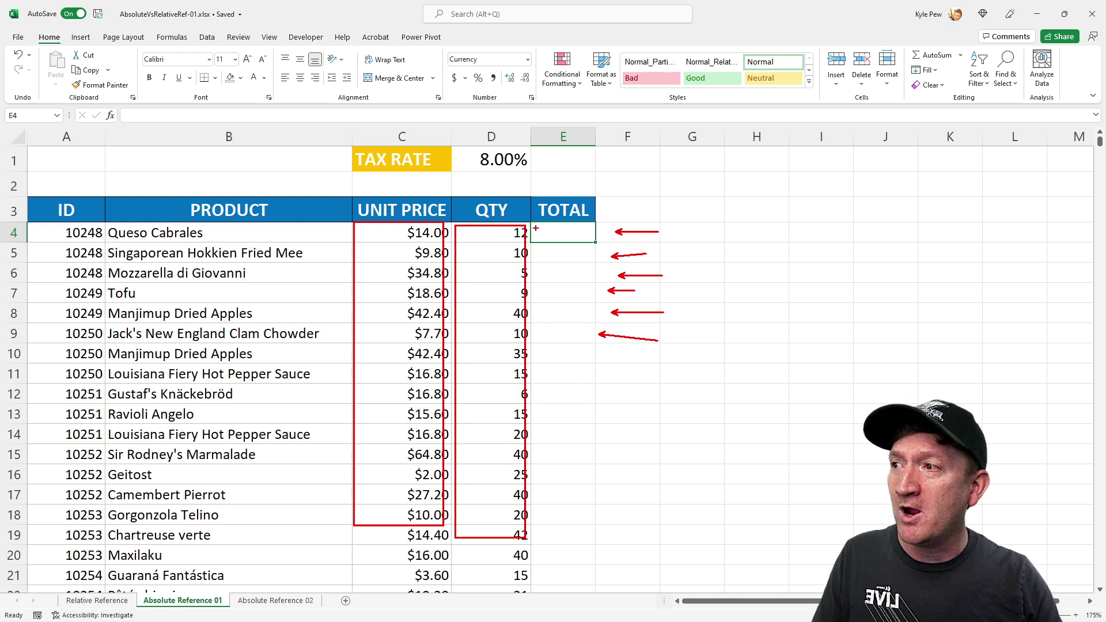
drag(536, 228, 604, 575)
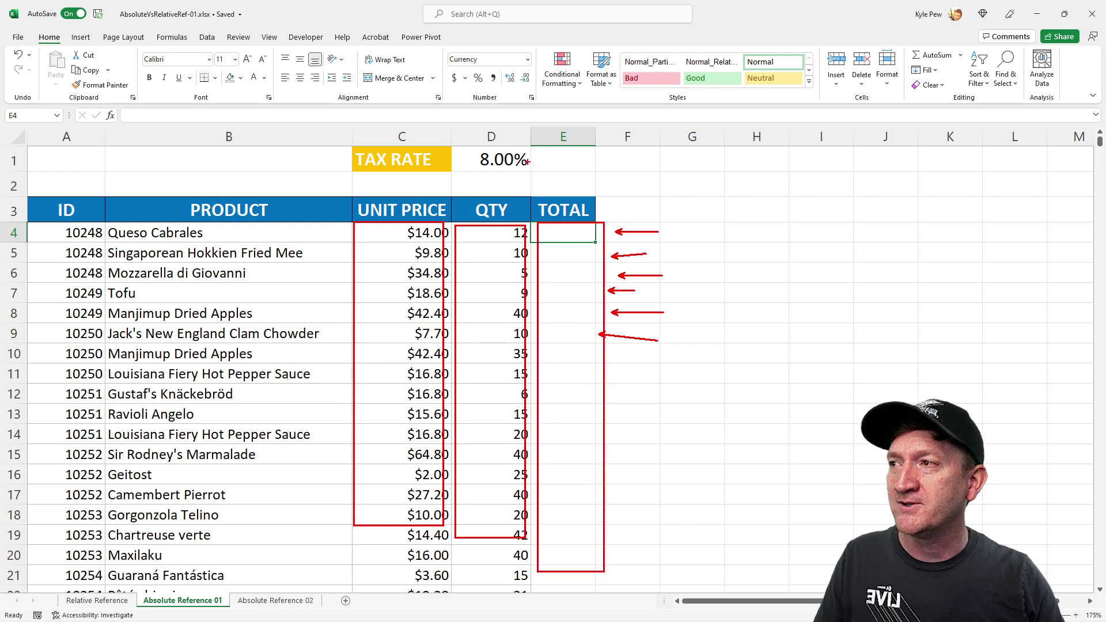
drag(528, 152, 631, 137)
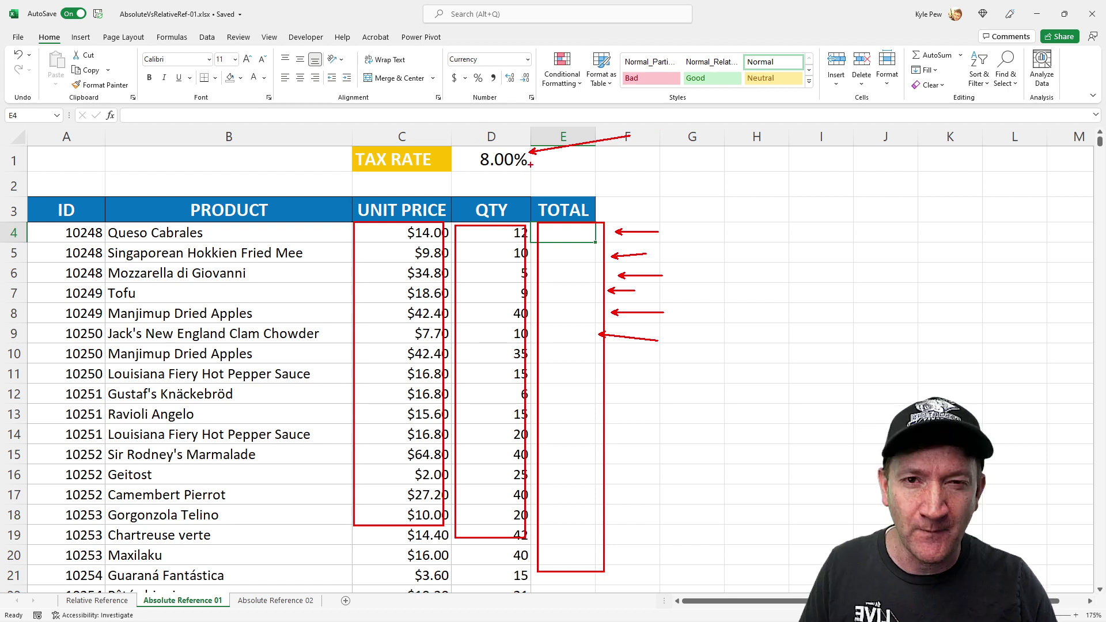
key(Escape)
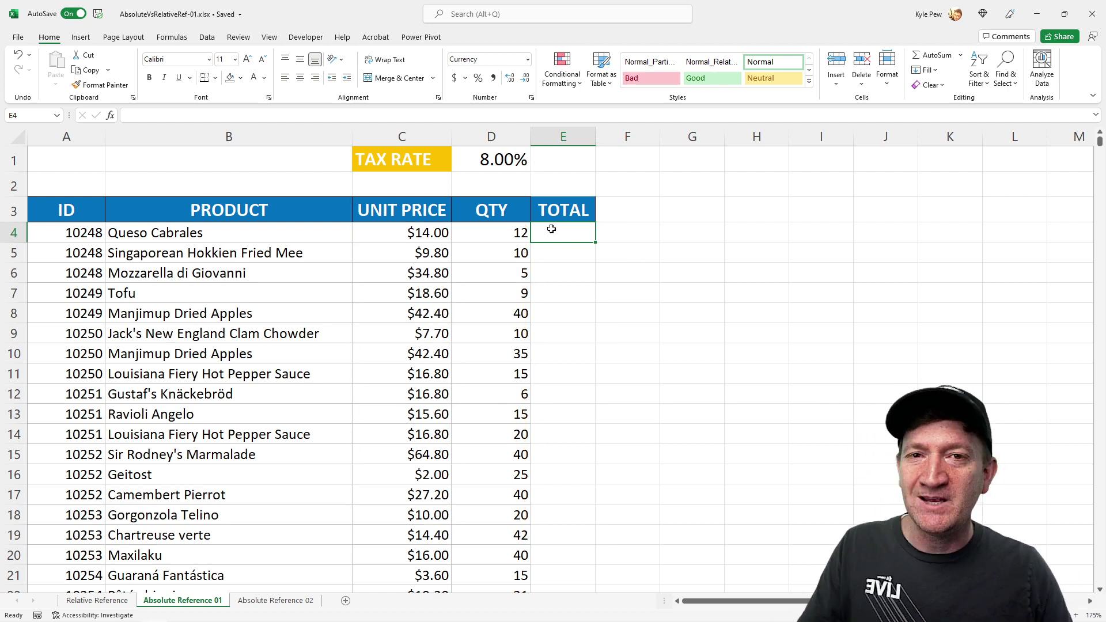
Type =C4*D4*(D1+1) into E4, picking D1 for the 8.00% tax rate.
text(=)
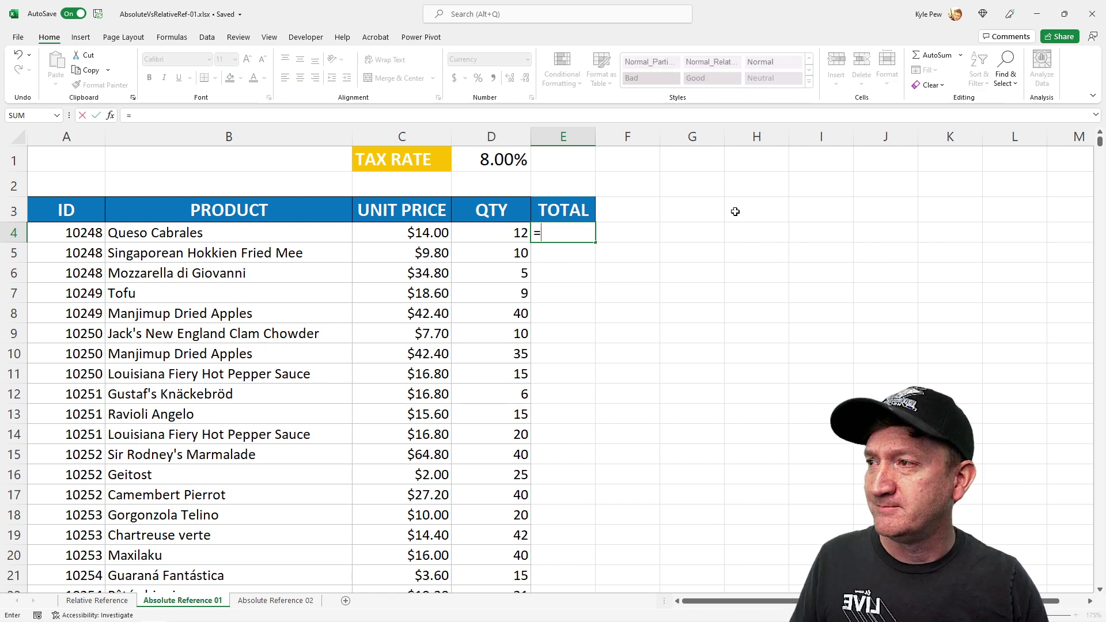
click(430, 235)
text(*)
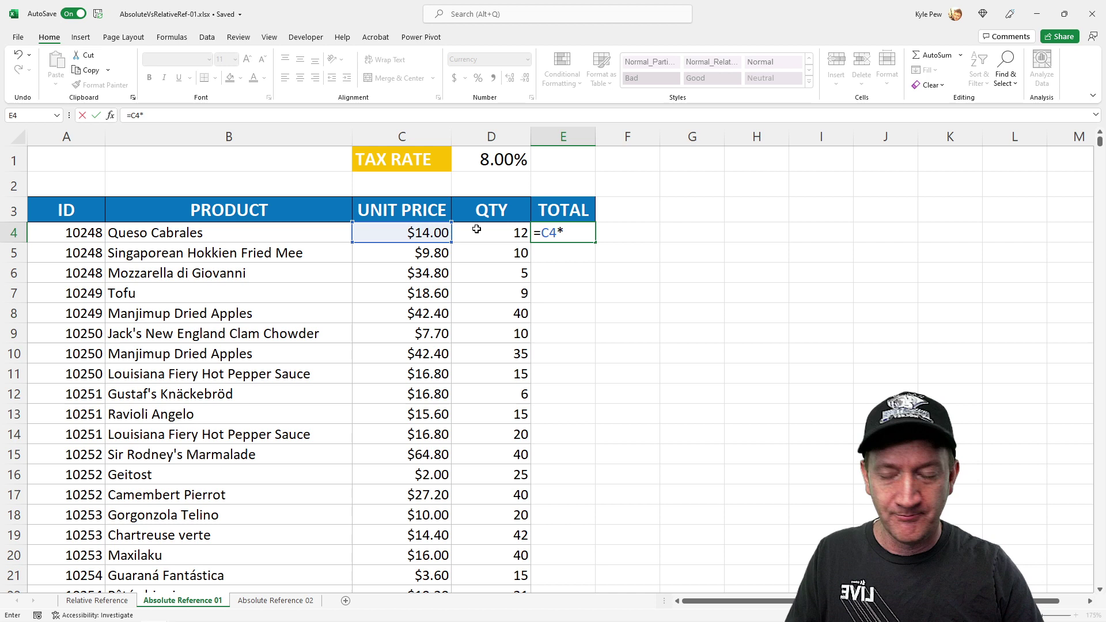
click(483, 233)
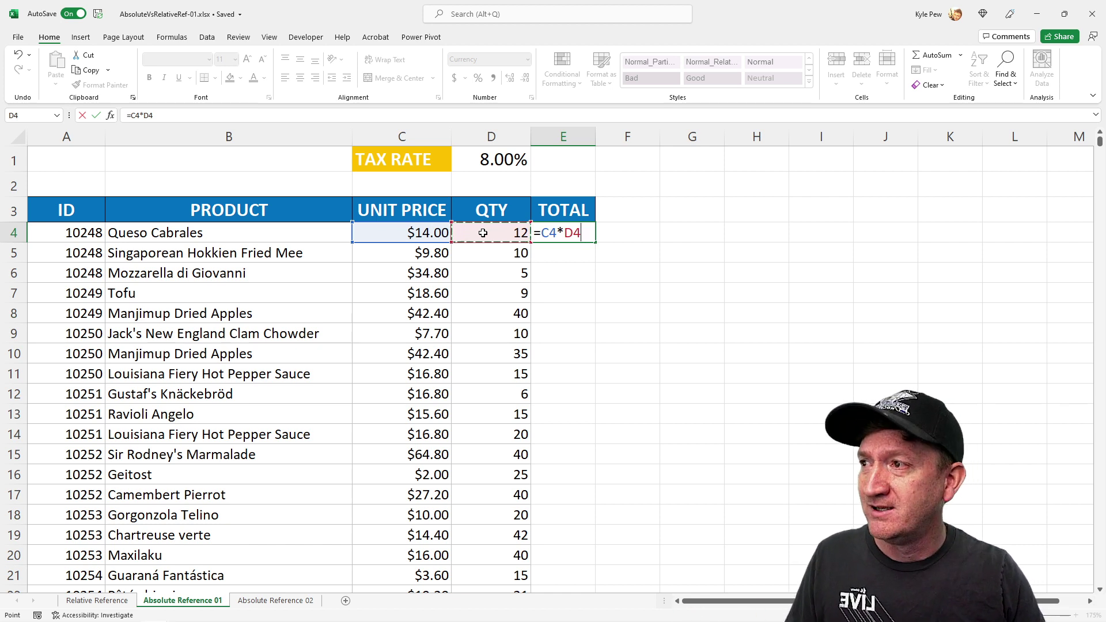
text(*()
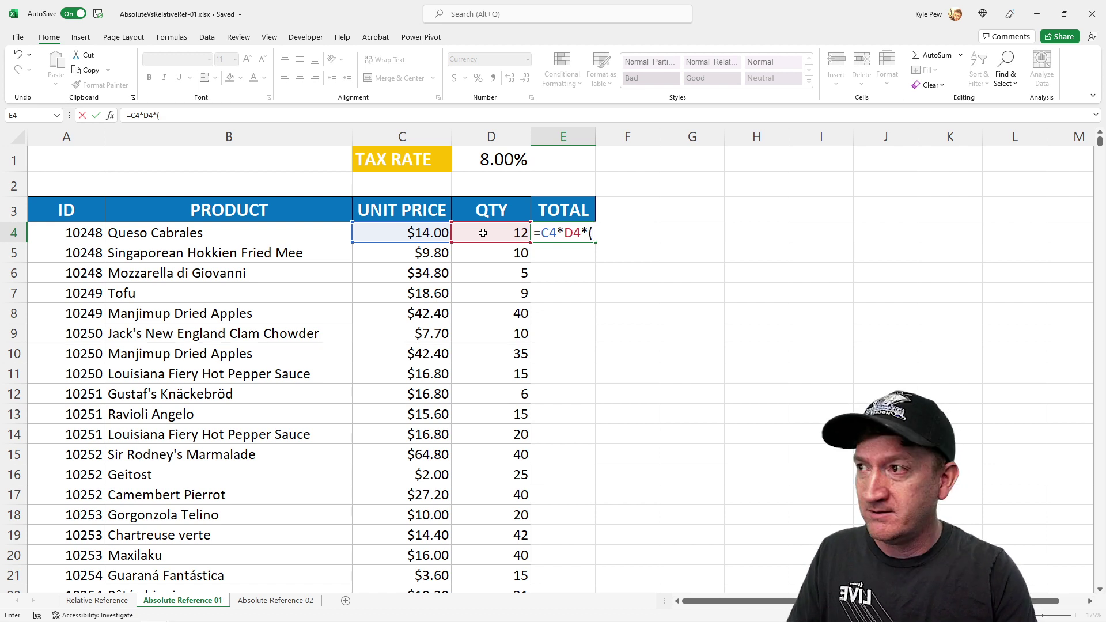
click(474, 158)
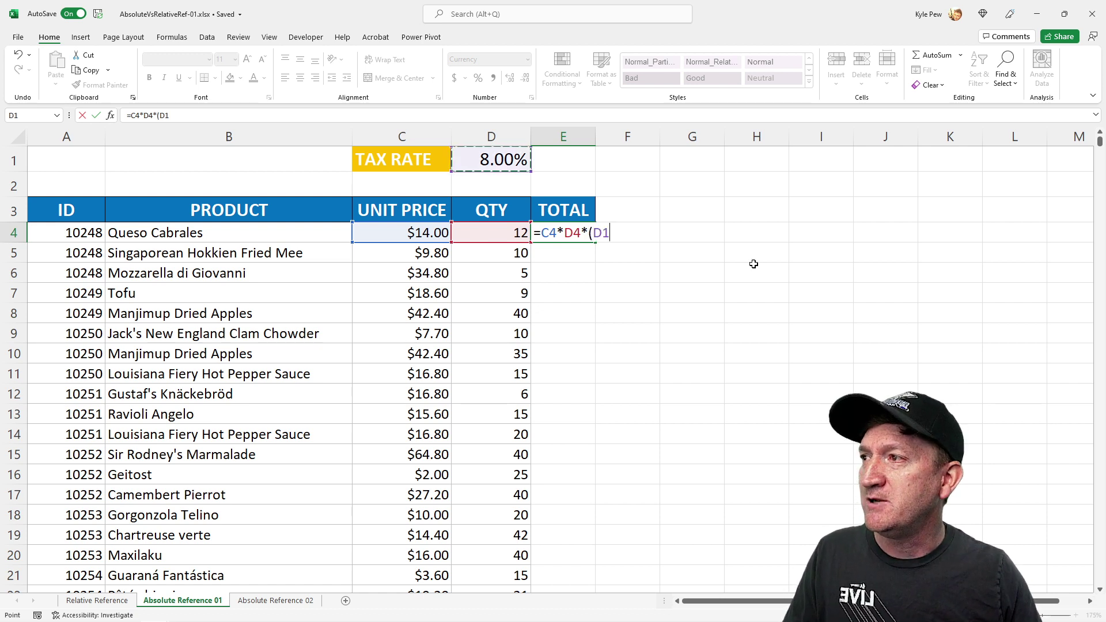
text(+)
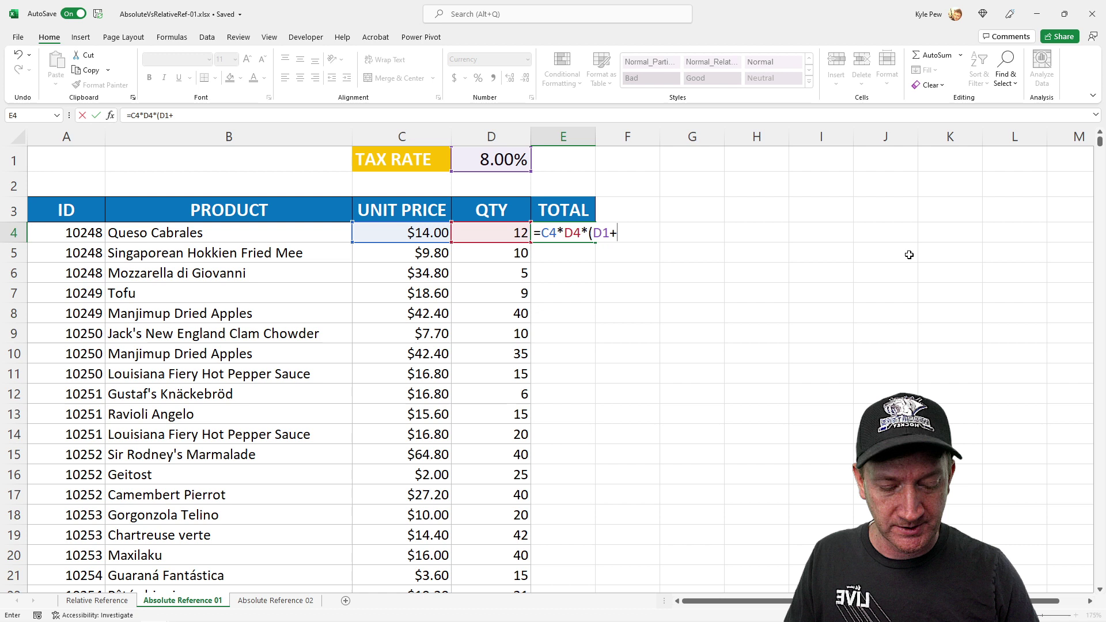
text(1))
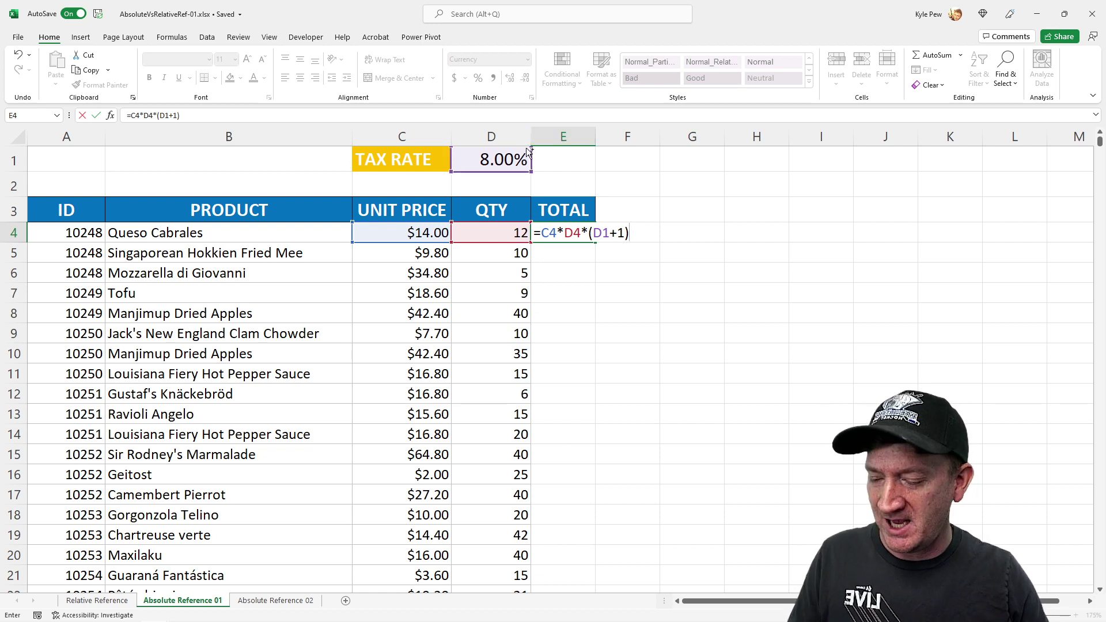
drag(523, 147, 594, 117)
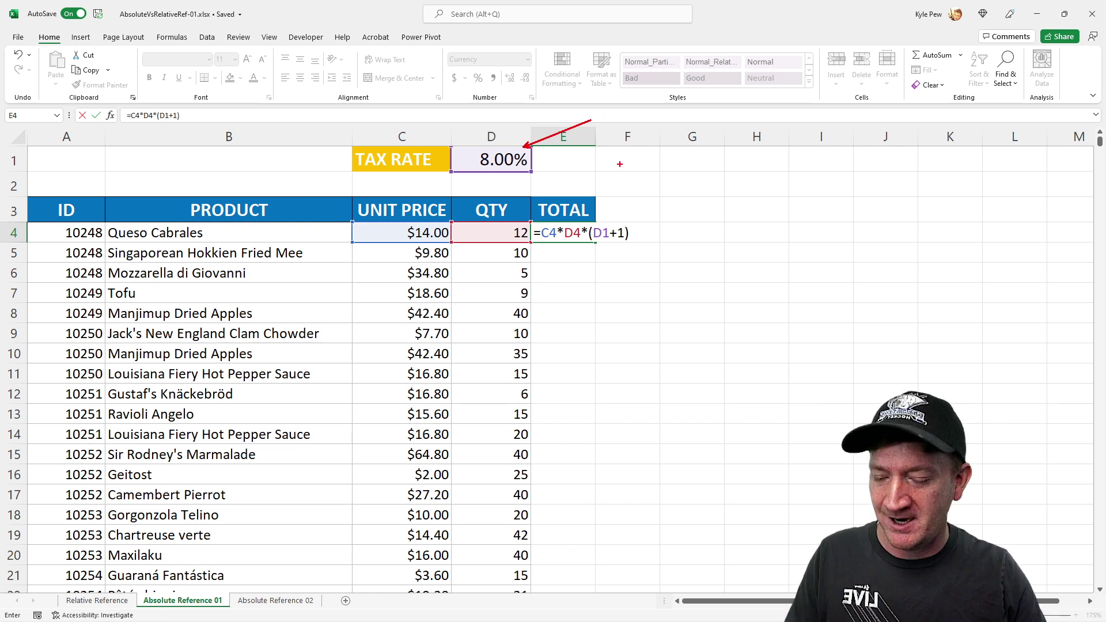
mouse_move(620, 170)
mouse_down()
mouse_move(622, 221)
mouse_move(619, 145)
mouse_up()
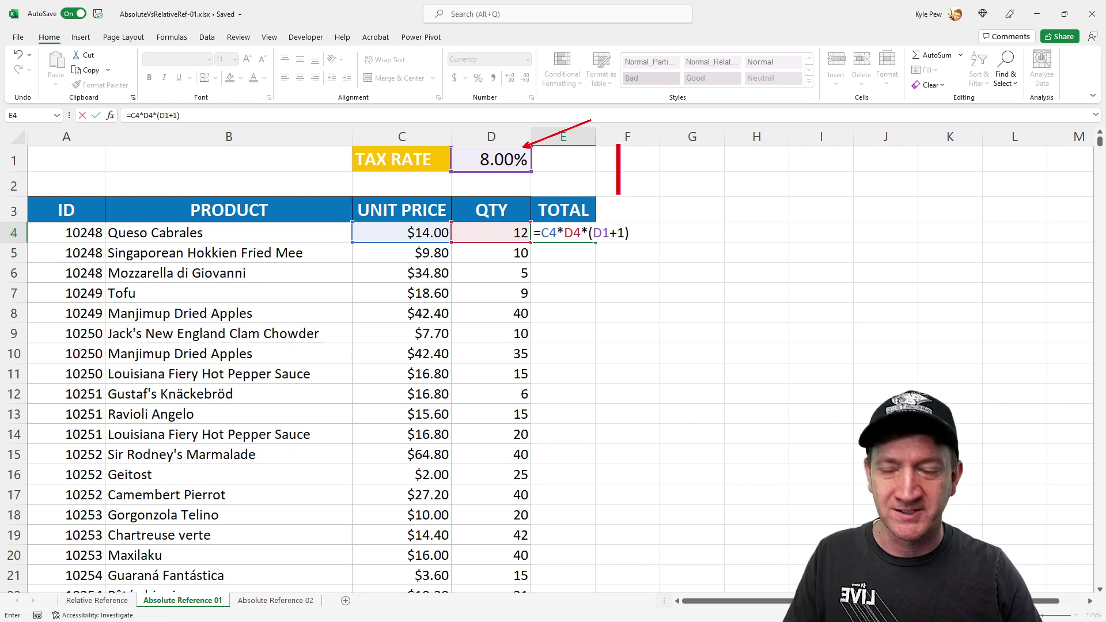
text(0.08)
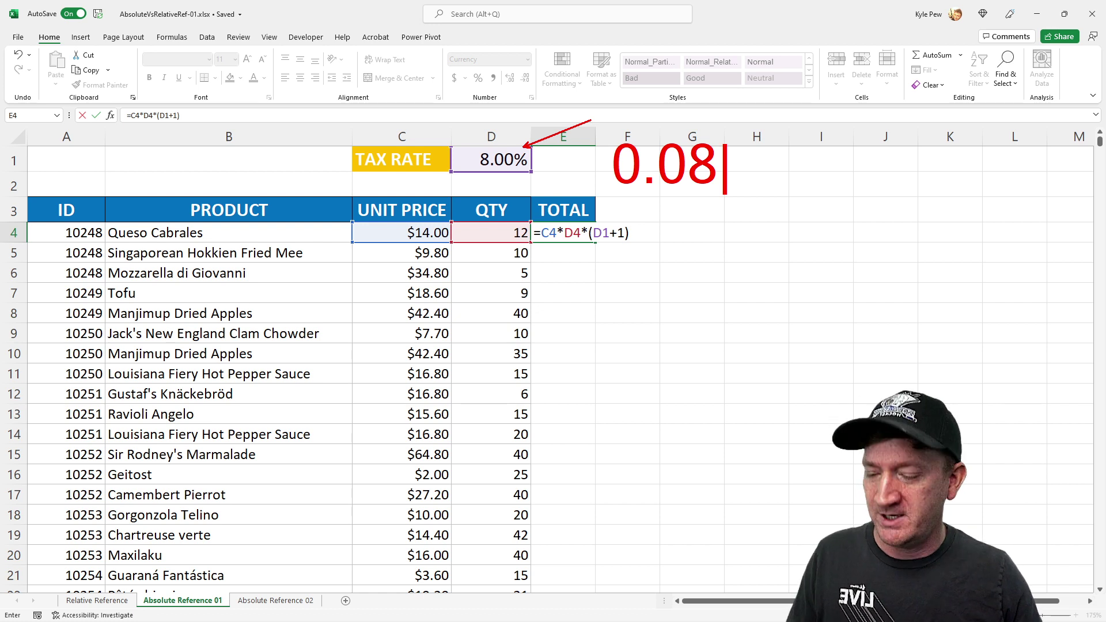
key(Escape)
drag(599, 242, 609, 295)
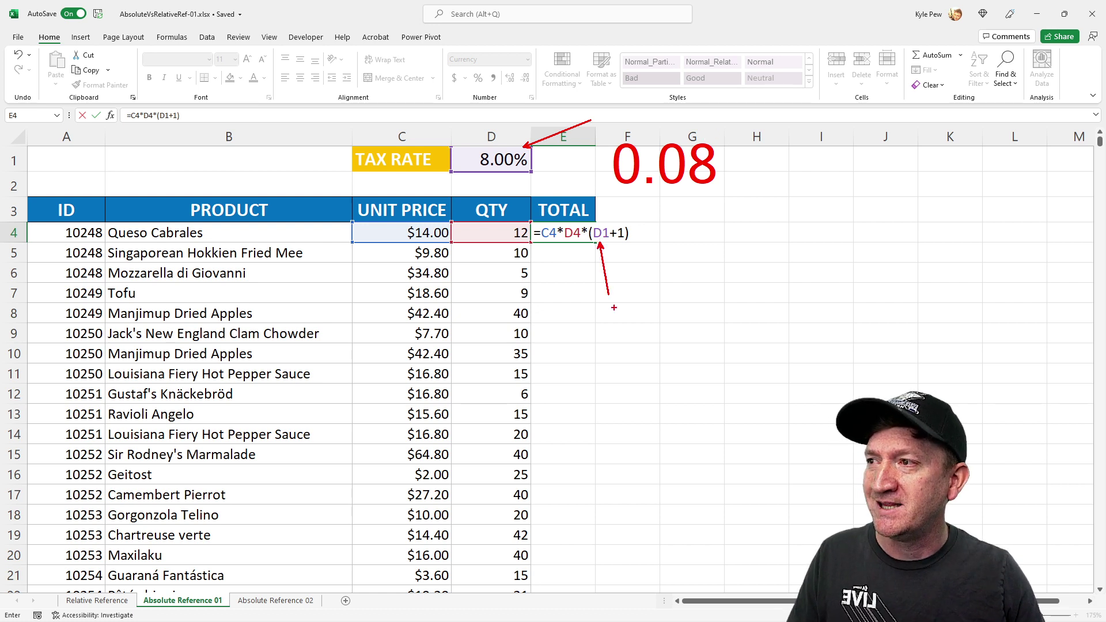
drag(826, 162, 722, 162)
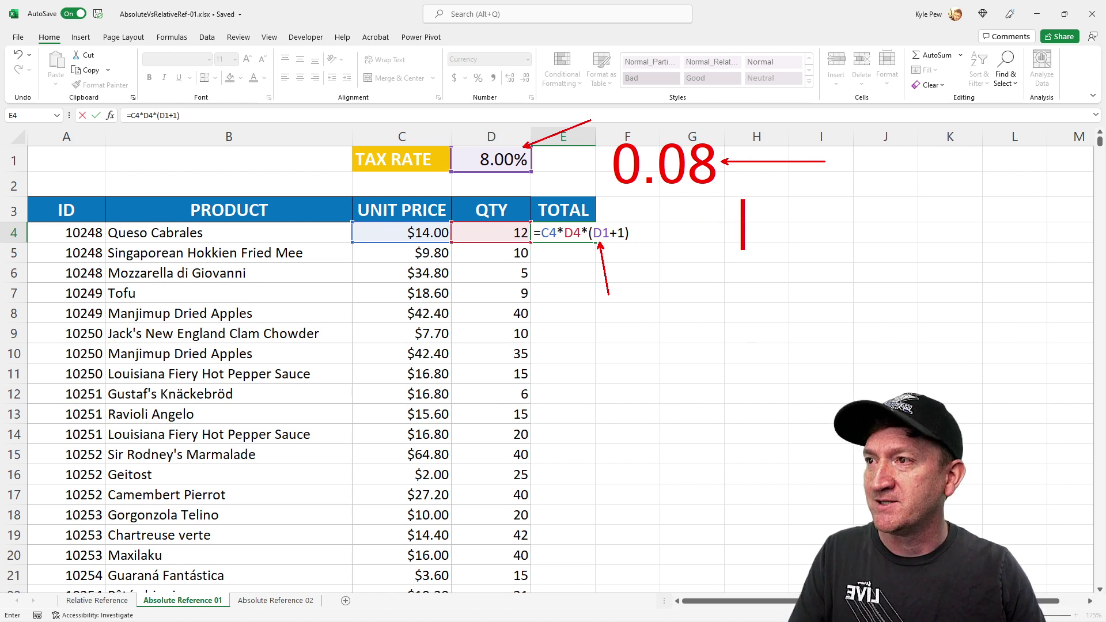
mouse_move(830, 147)
mouse_down()
mouse_move(830, 201)
mouse_move(840, 193)
mouse_up()
text(1.08)
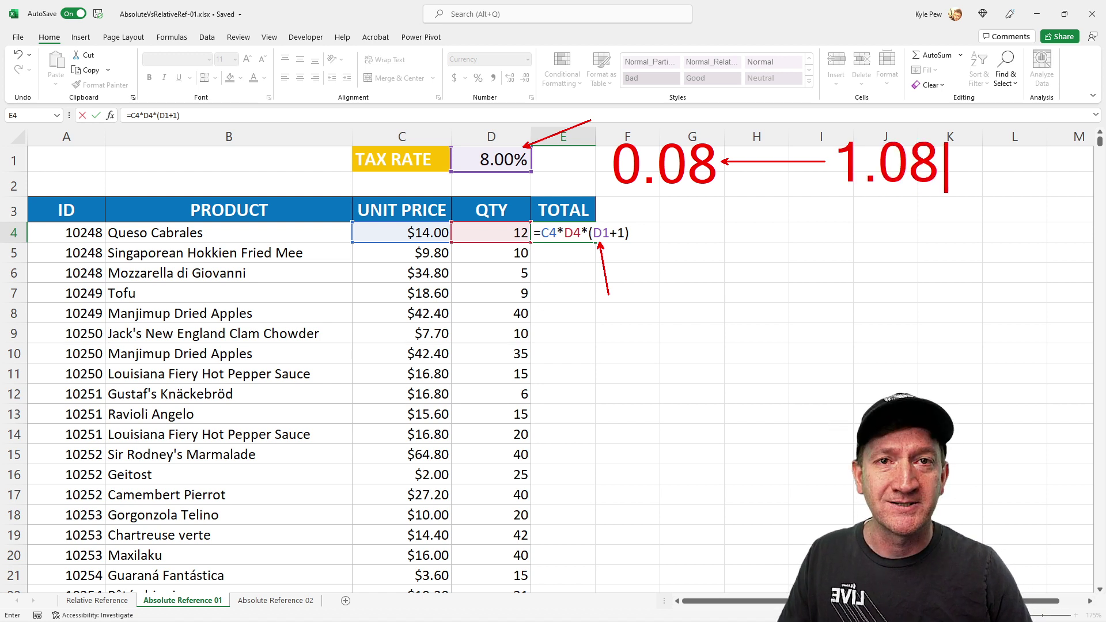
text( = )
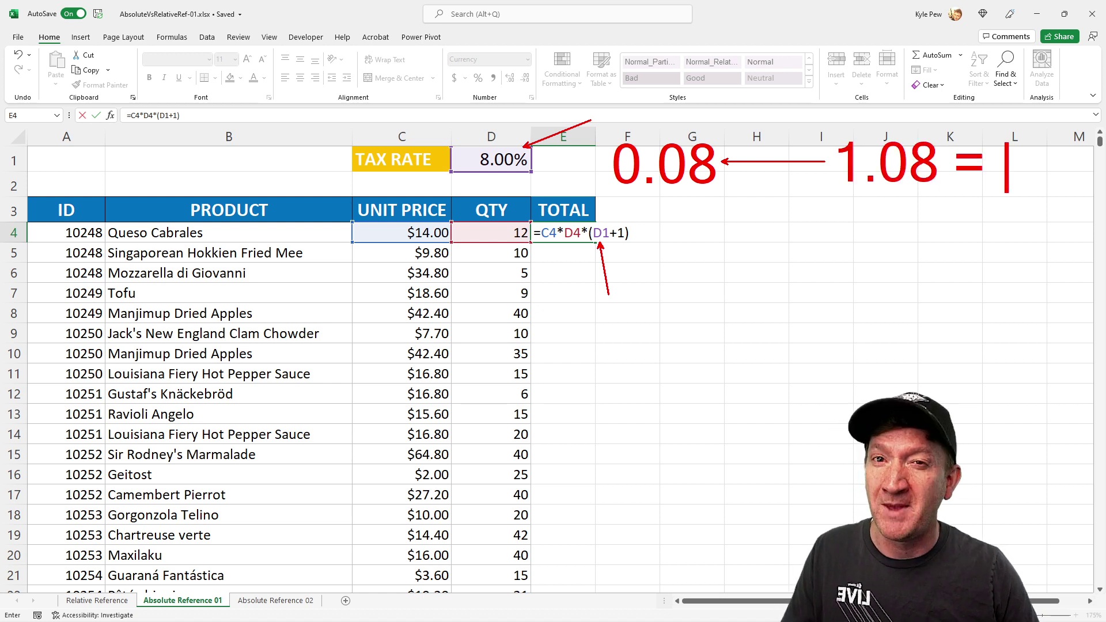
text(108%)
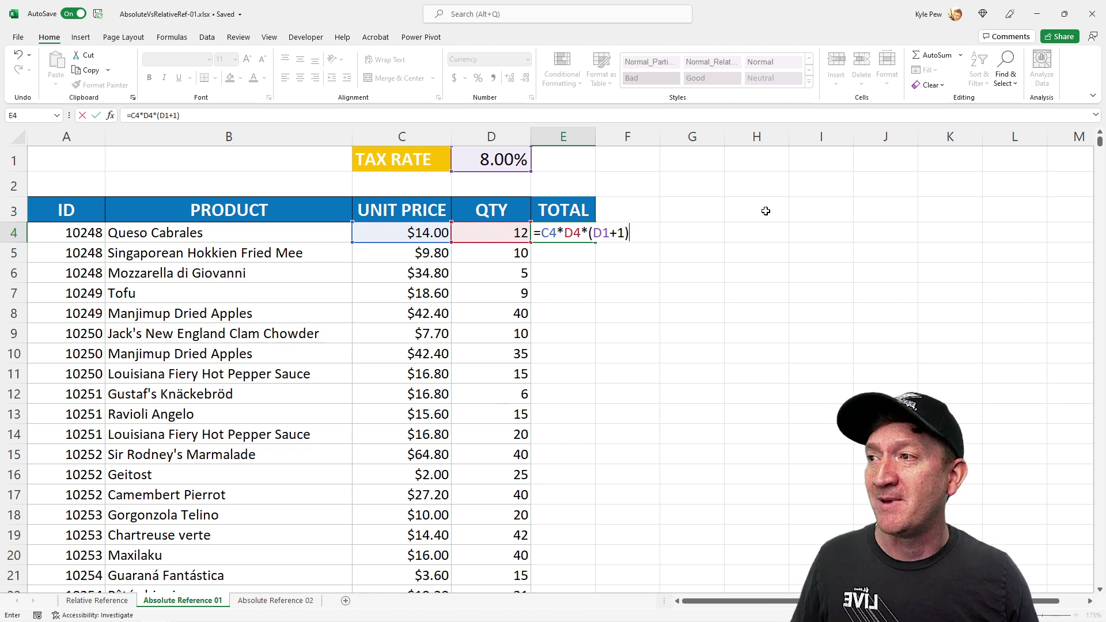
Commit E4's tax formula, glance at the Relative Reference sheet, then reopen E4's formula.
key(Return)
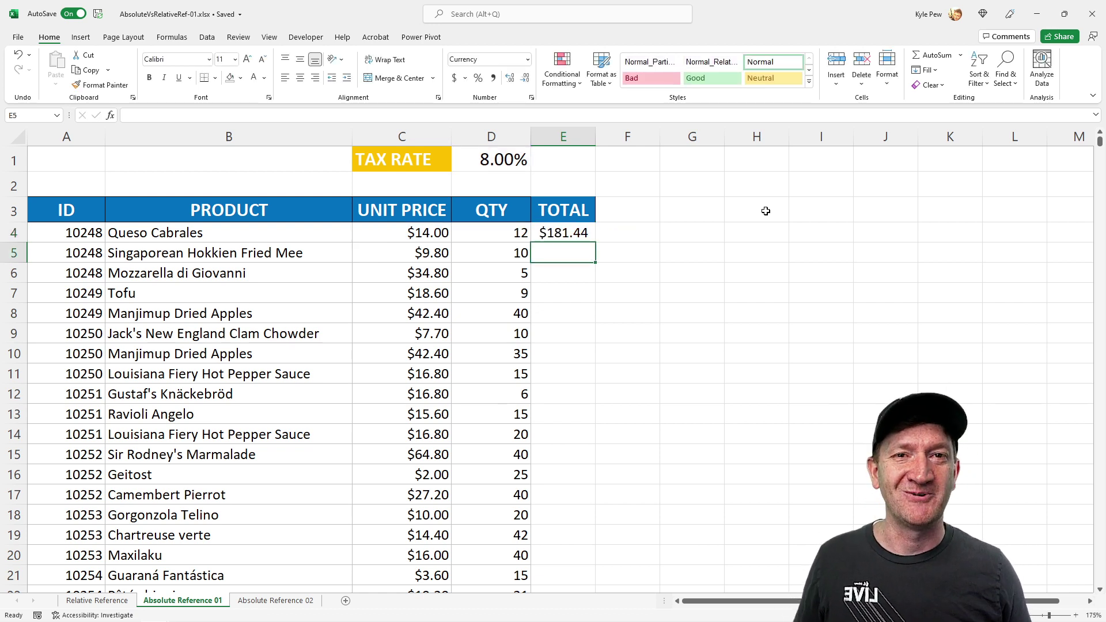
click(89, 601)
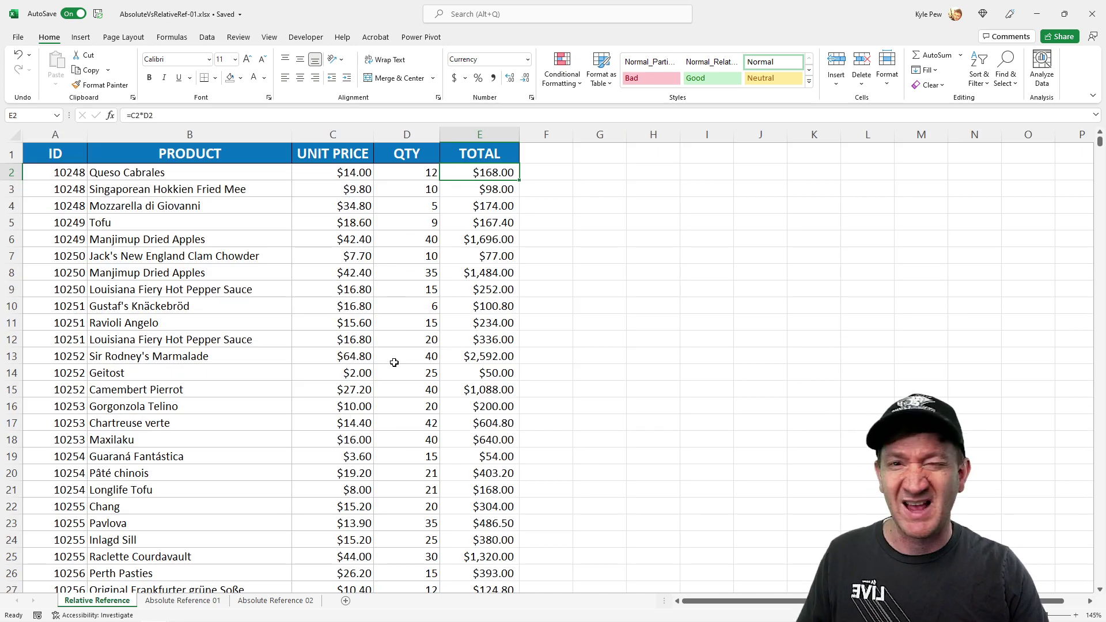
click(205, 601)
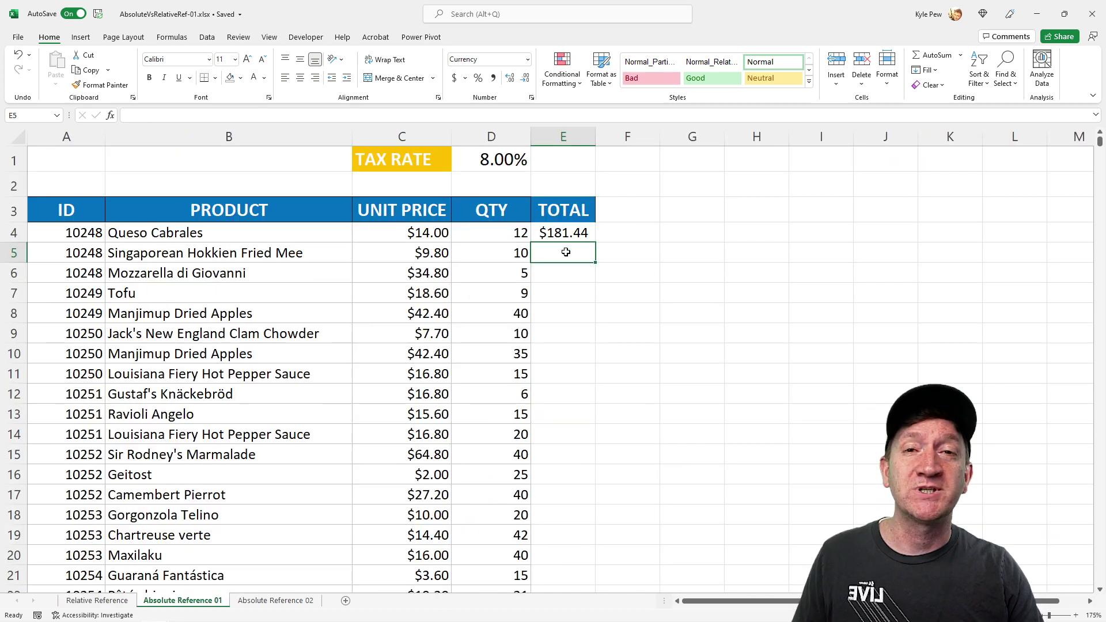
click(574, 236)
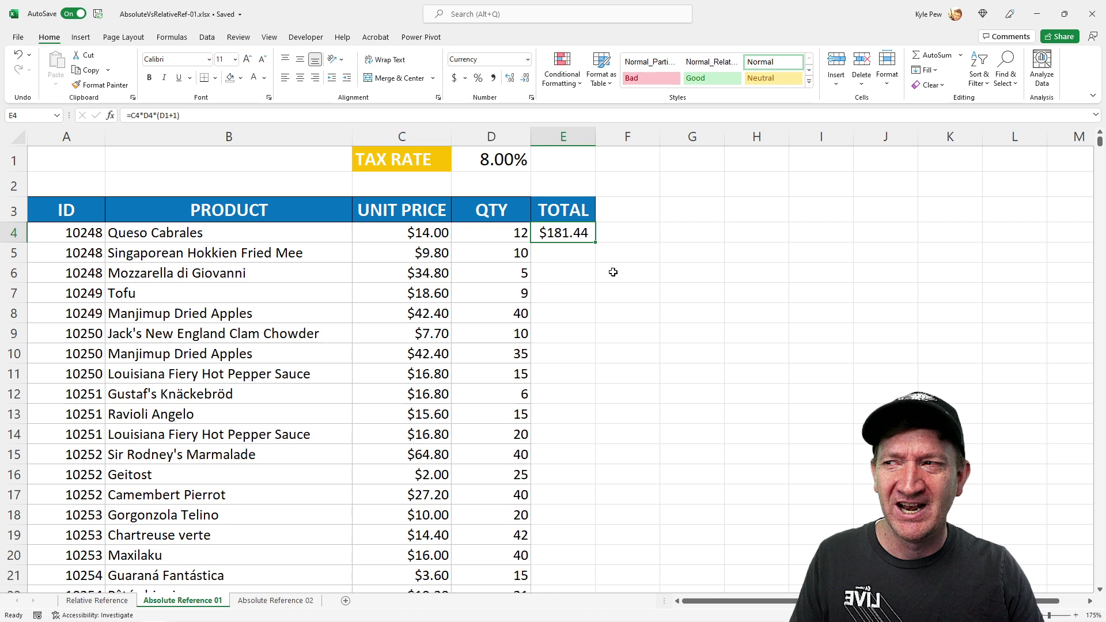
double_click(586, 233)
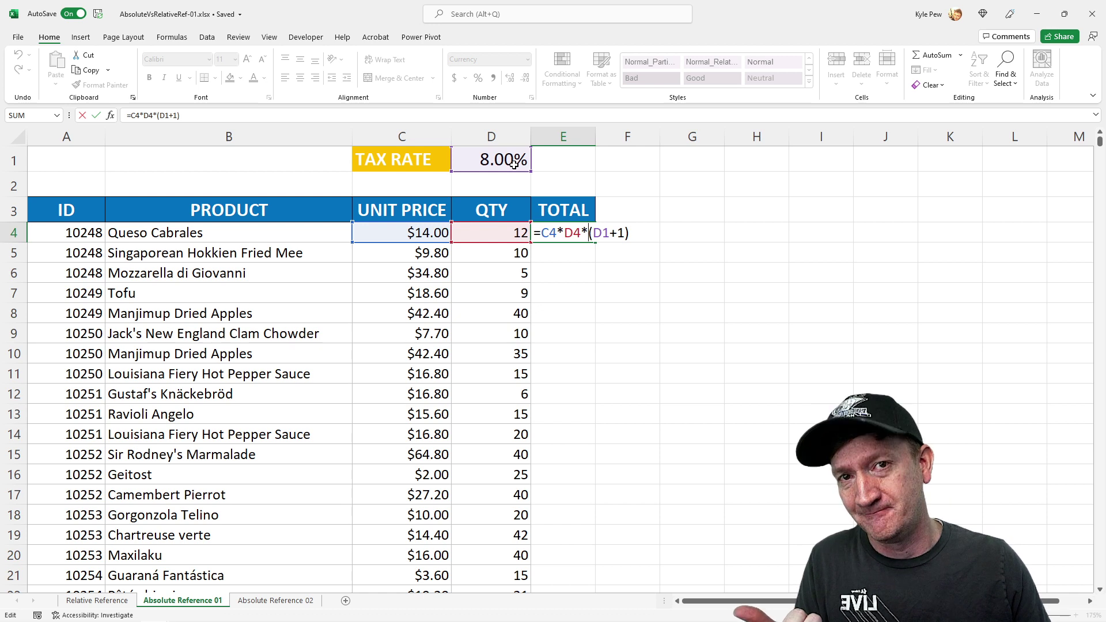
Fill E4's tax formula down to row 15 and widen column E.
key(Return)
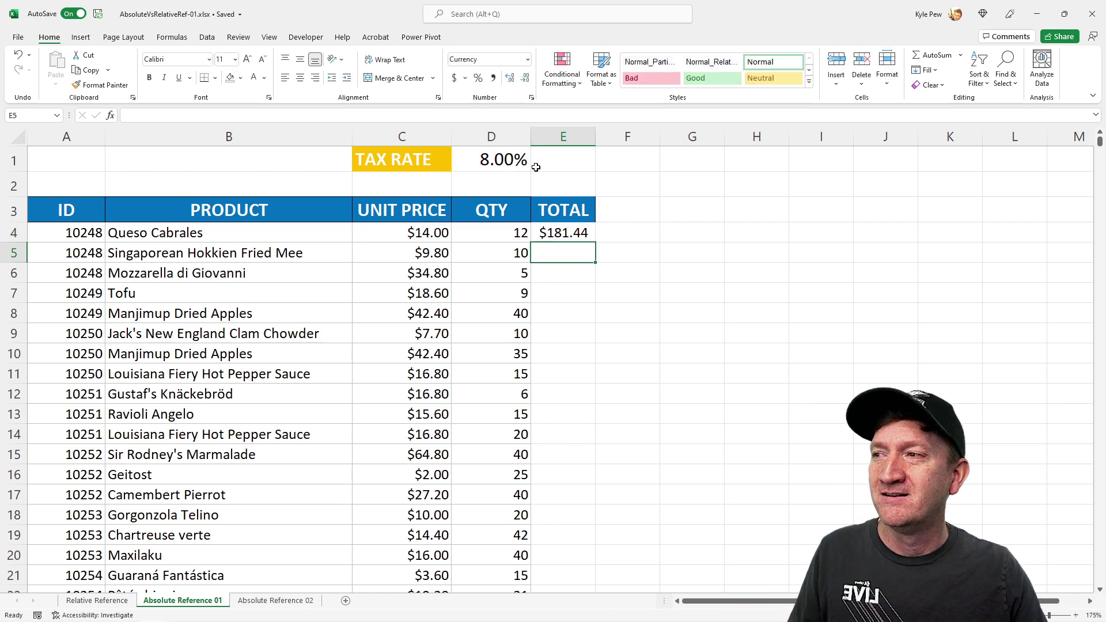
click(571, 229)
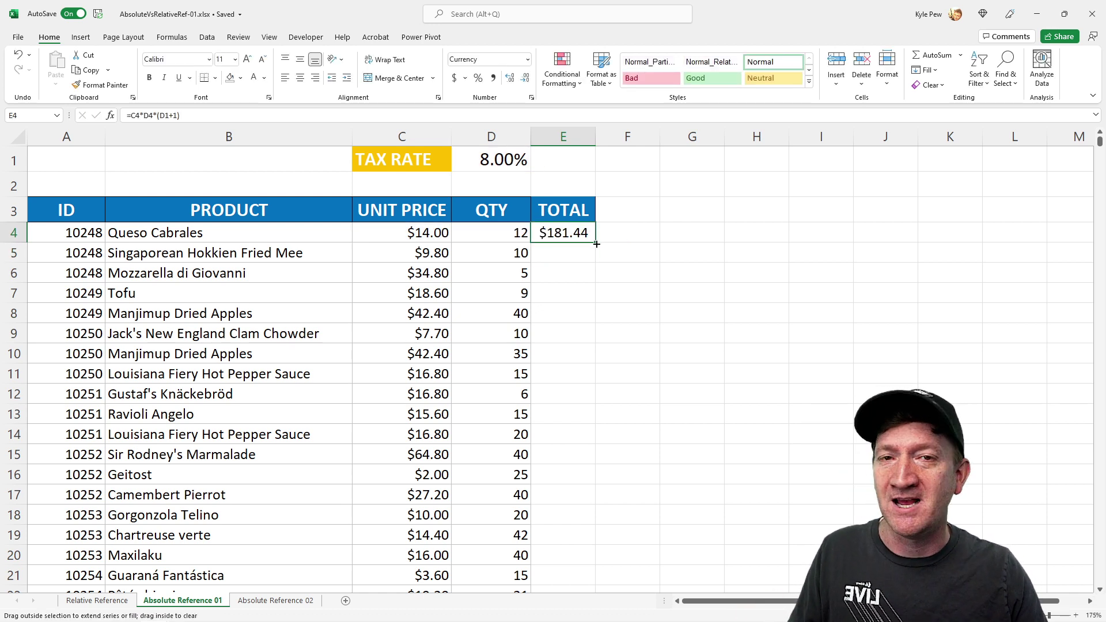
mouse_move(597, 244)
mouse_down()
mouse_move(585, 455)
mouse_move(588, 443)
mouse_up()
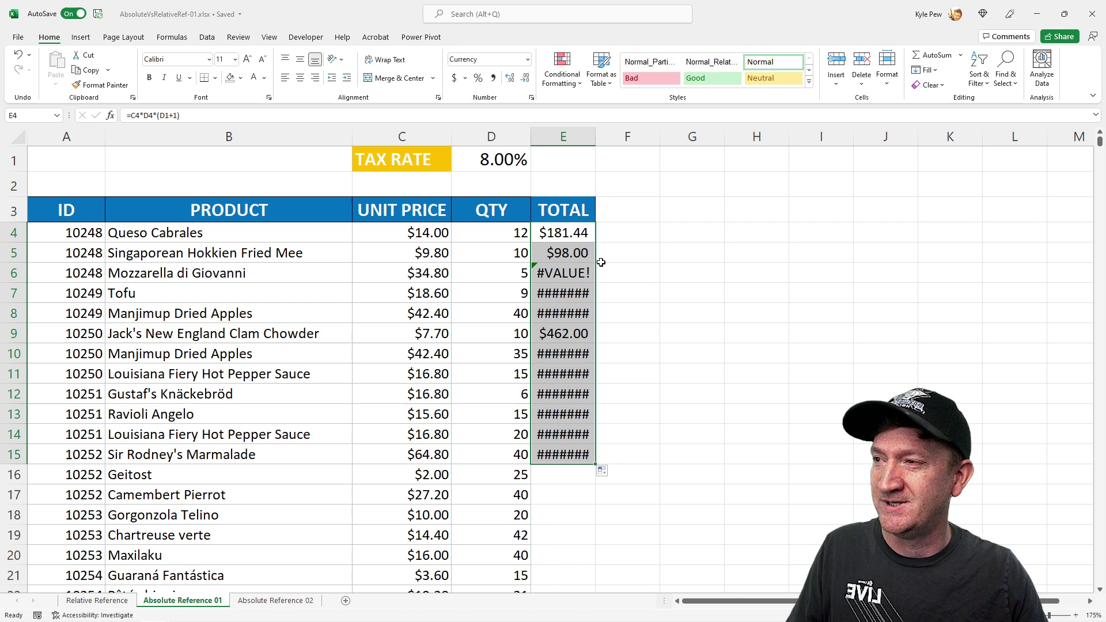
drag(596, 143, 627, 138)
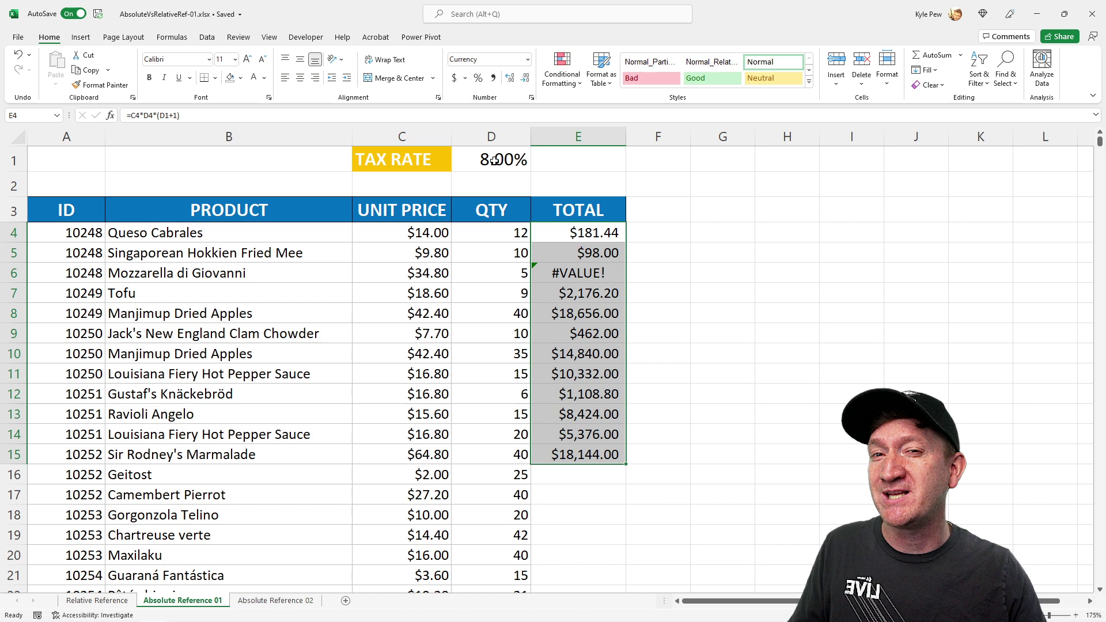
Draw annotations over the filled TOTAL results, then clear them.
key(ctrl+2)
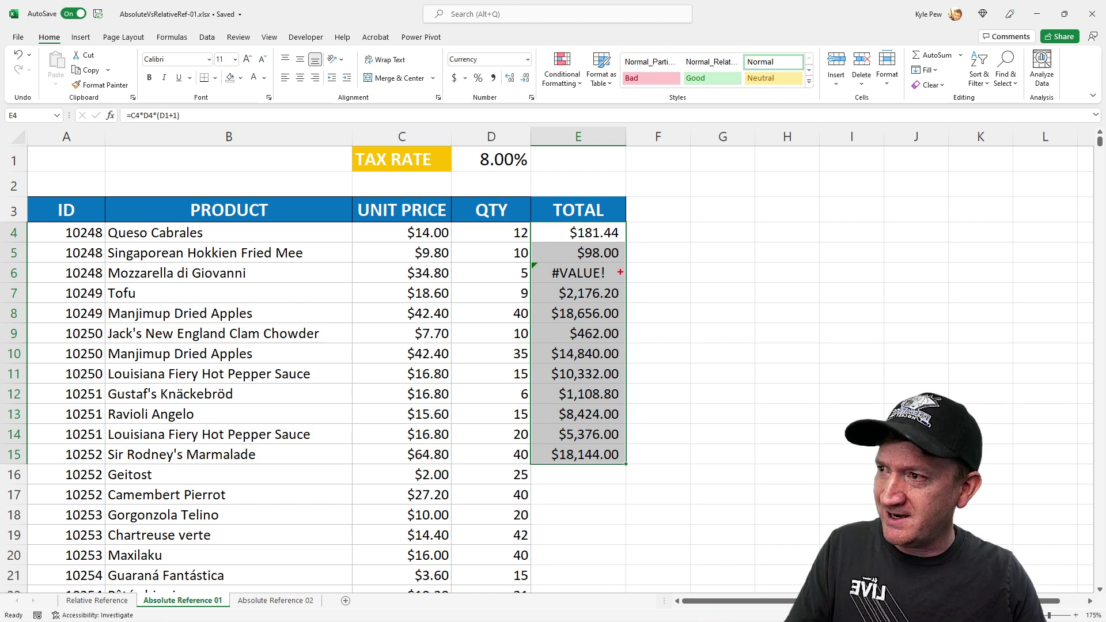
drag(621, 267, 716, 267)
drag(542, 288, 651, 474)
drag(631, 313, 770, 311)
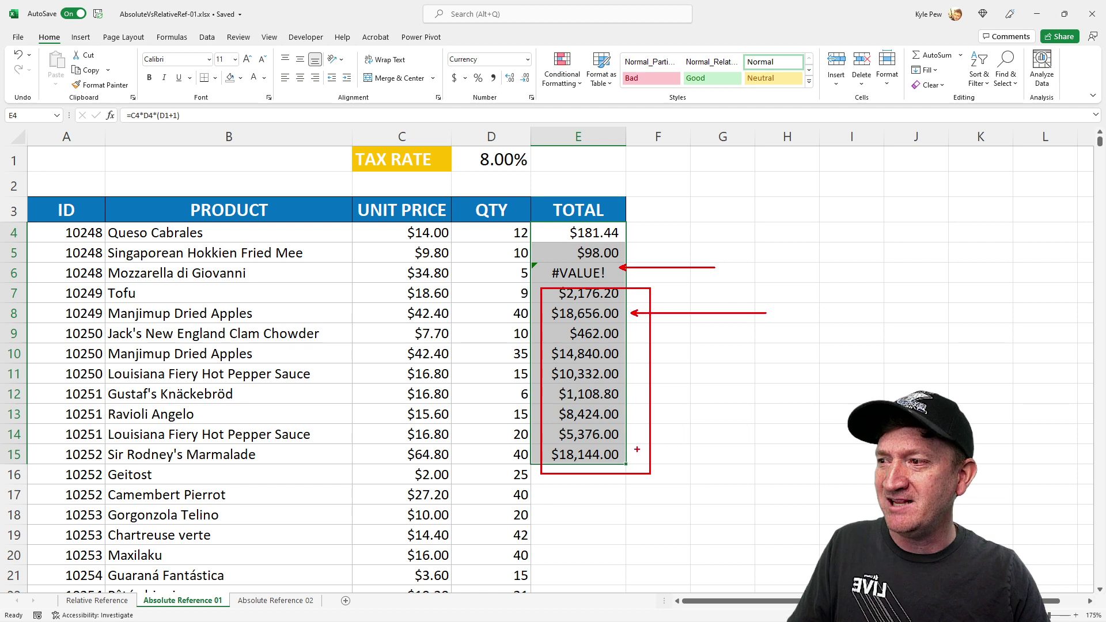
drag(627, 456, 740, 456)
drag(631, 434, 704, 434)
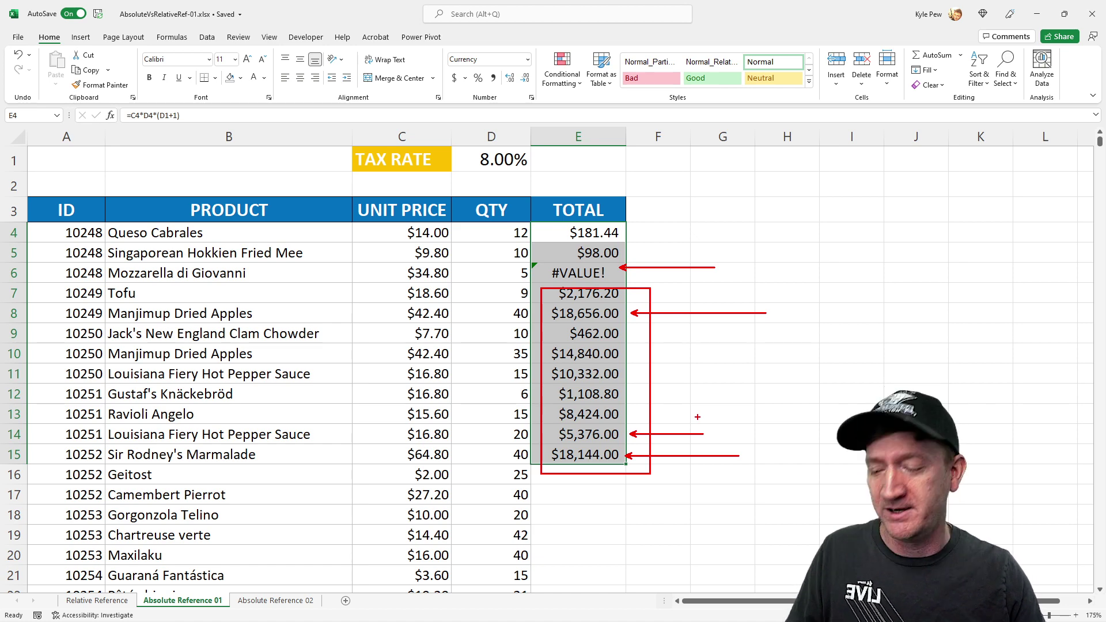
key(Escape)
Inspect E4's formula, highlighting its D1 tax-rate reference.
click(604, 238)
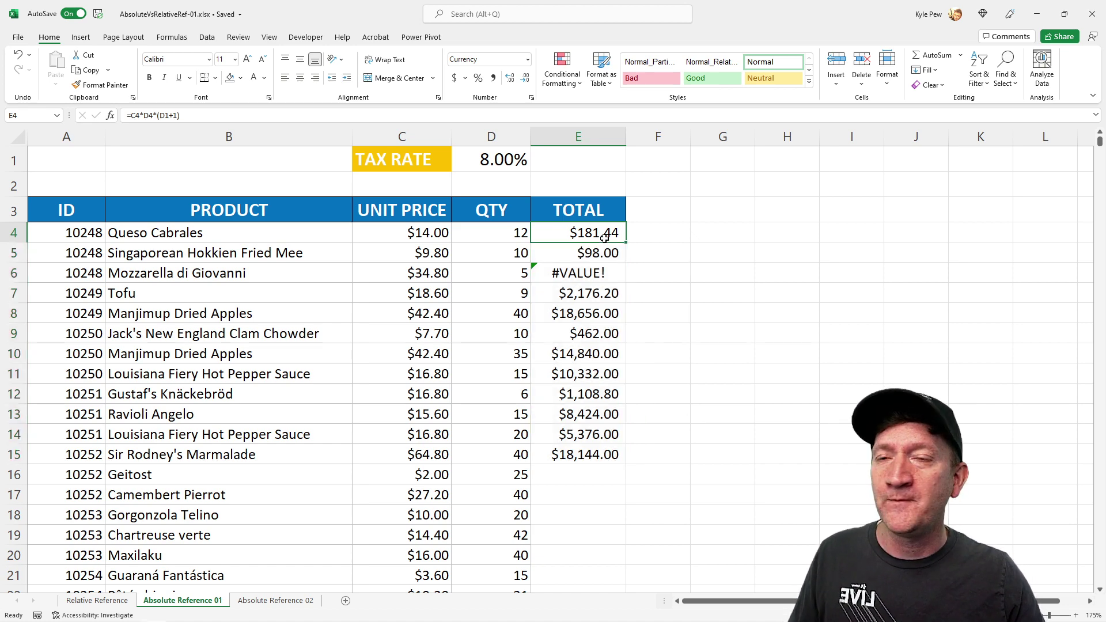
double_click(604, 238)
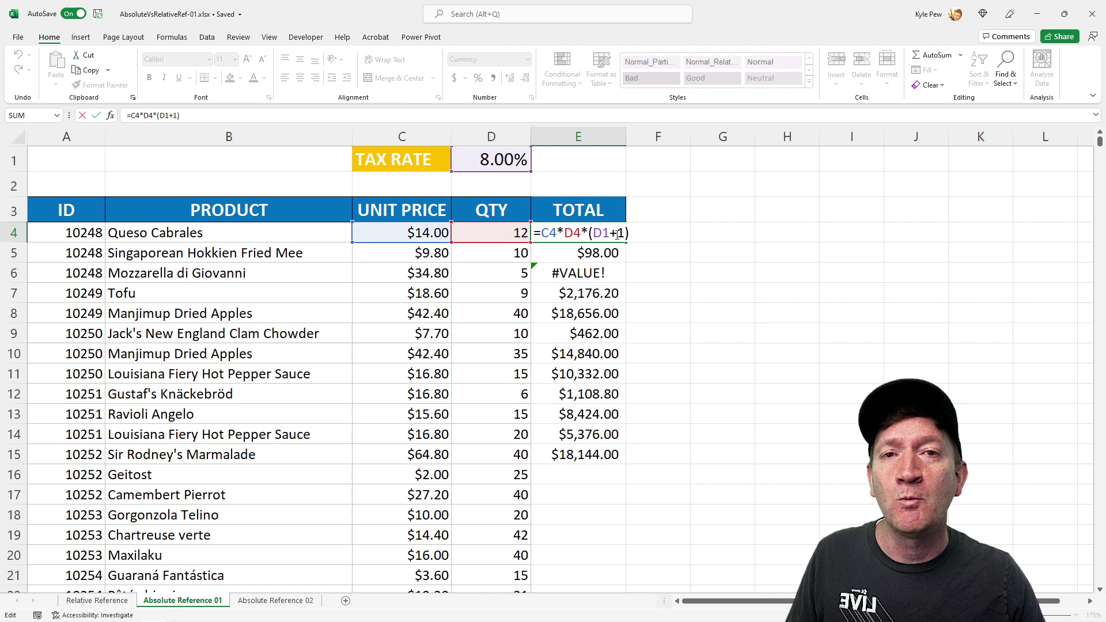
drag(610, 233, 594, 233)
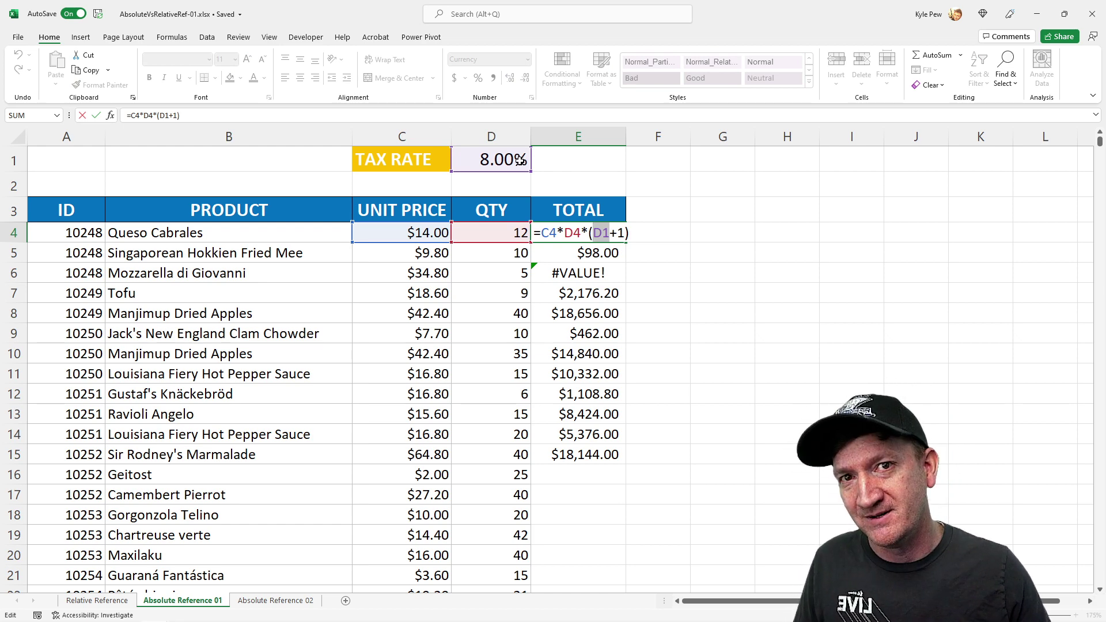
key(Return)
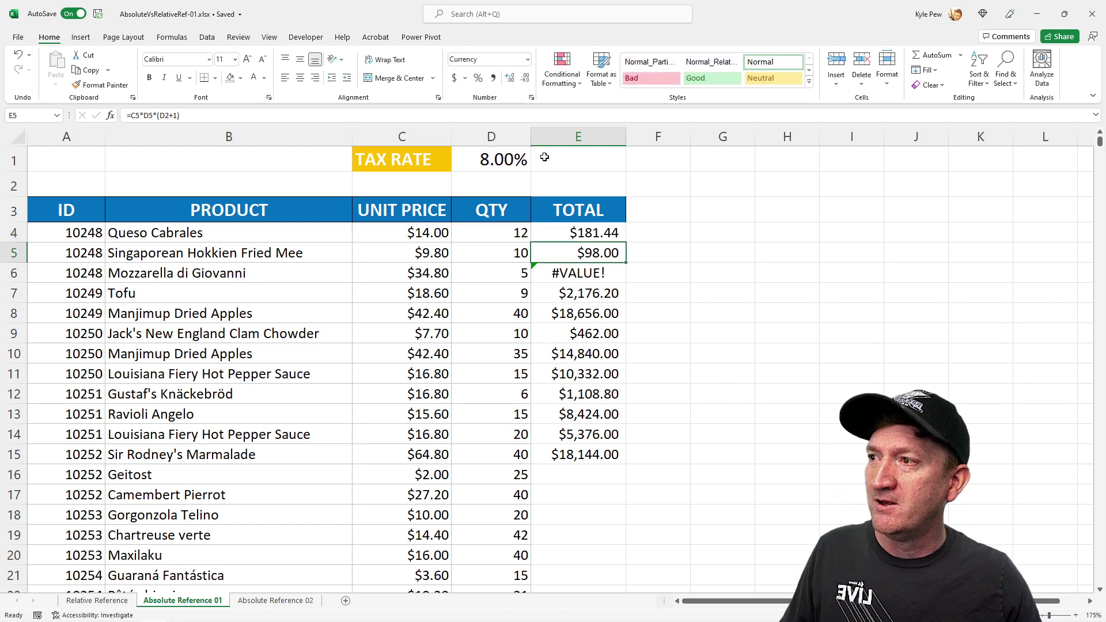
Inspect E5 and E6, whose tax reference drifted to D2 and D3, causing #VALUE!
double_click(581, 254)
double_click(606, 253)
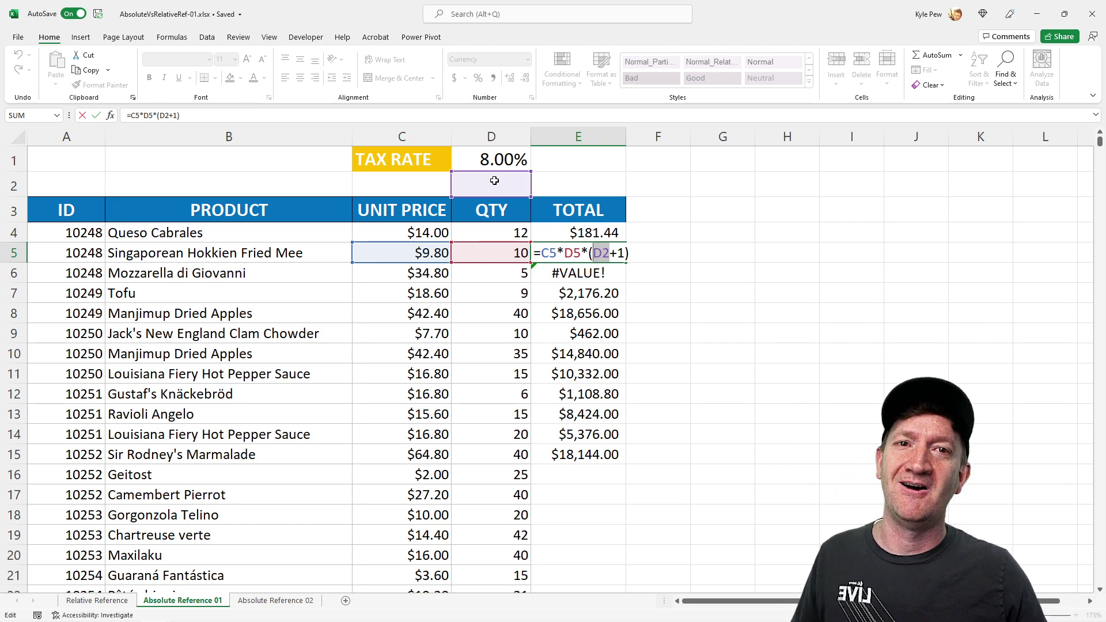
key(Return)
double_click(623, 273)
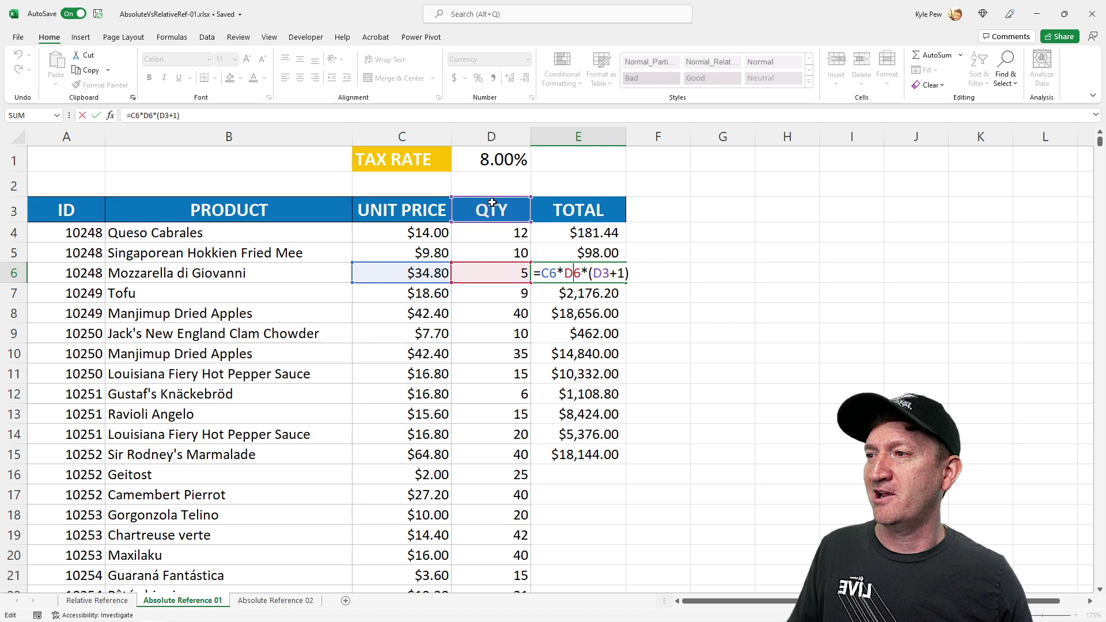
key(ctrl+Return)
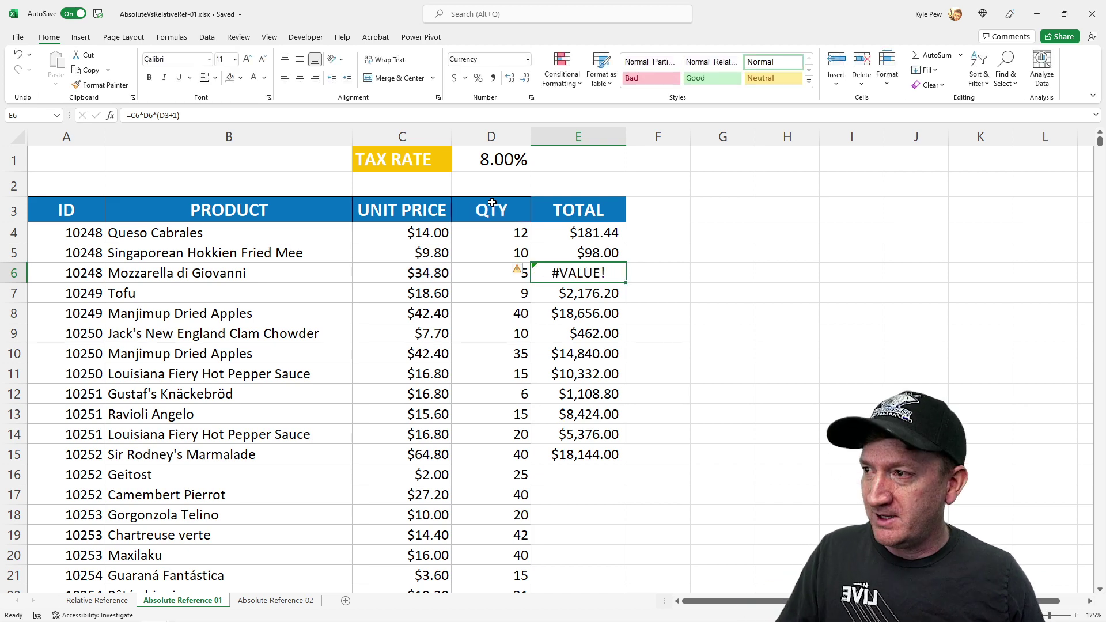
Undo the fill and change E4 to =C4*D4*($D$1+1), still showing $181.44.
key(Up)
key(Up)
key(ctrl+z)
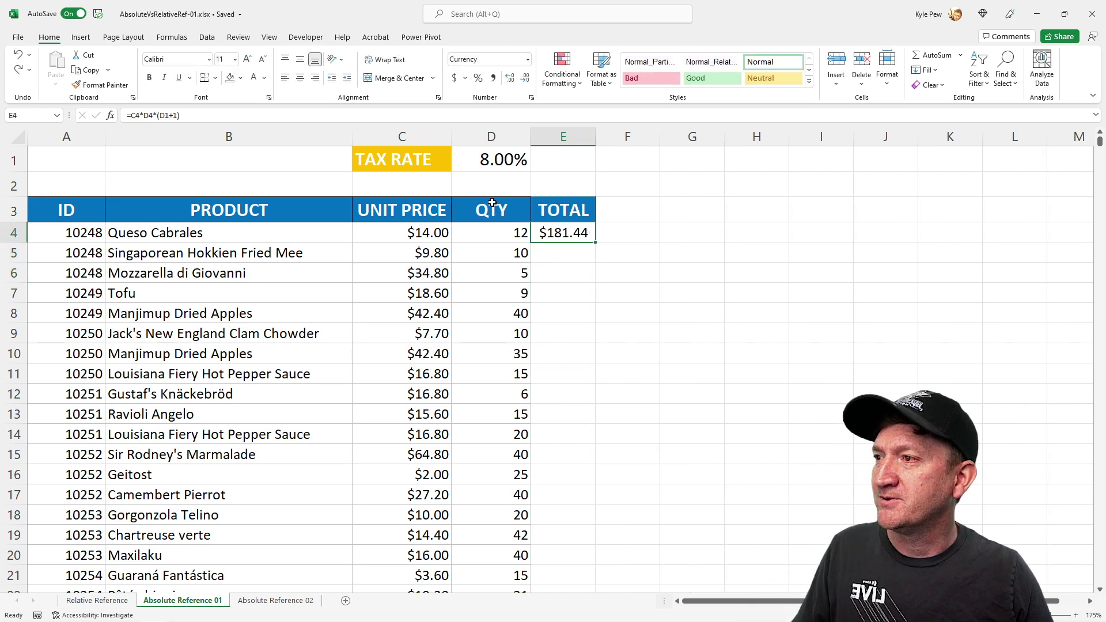
double_click(567, 233)
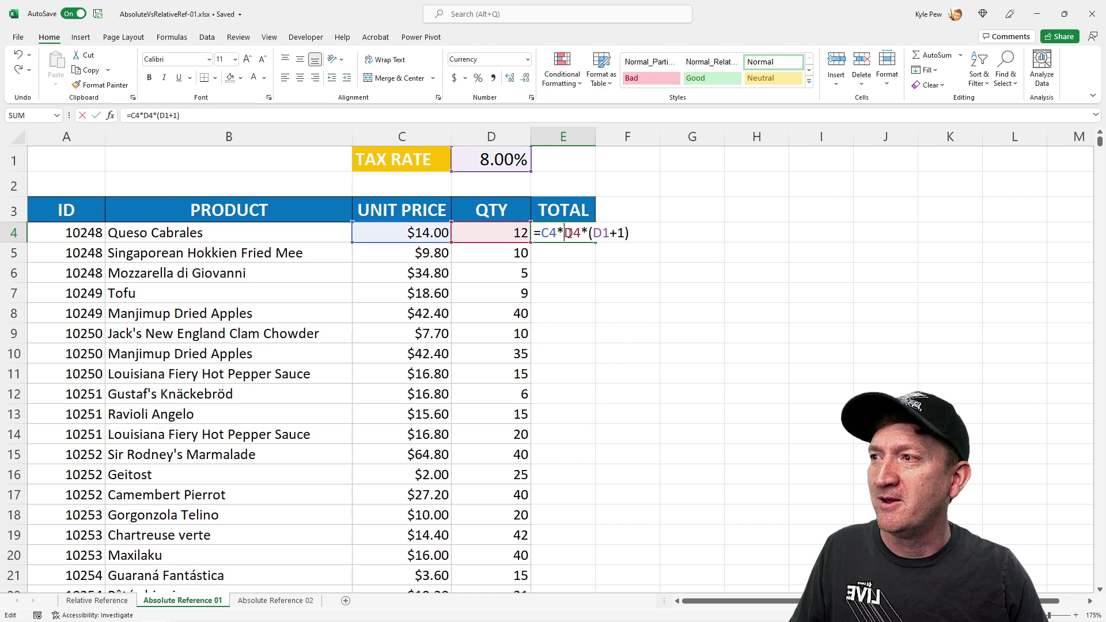
double_click(601, 234)
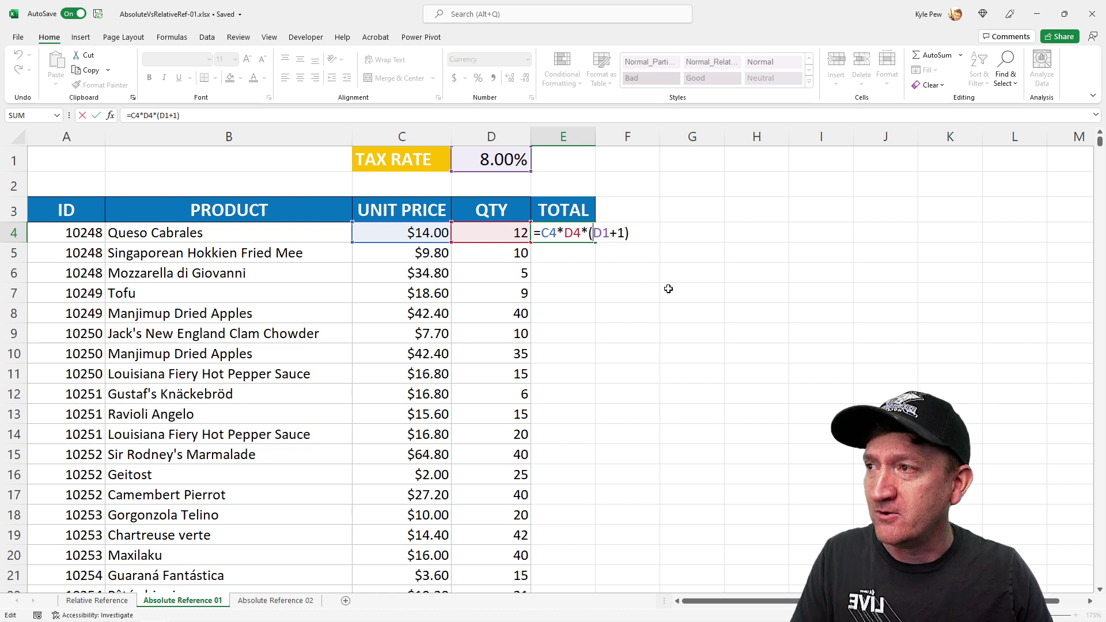
text($D)
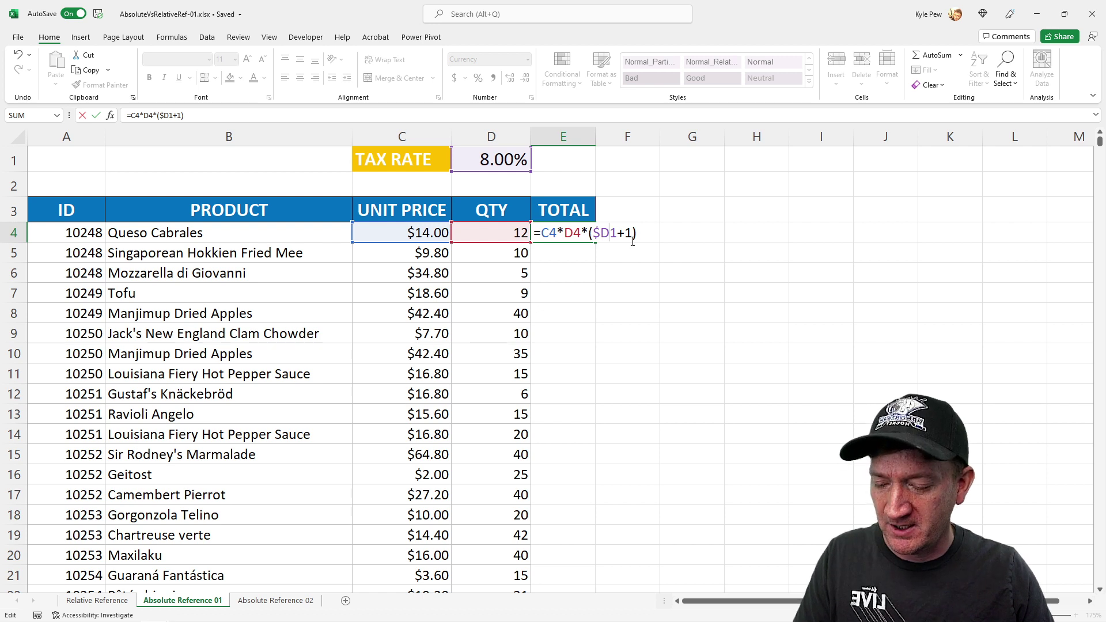
text($)
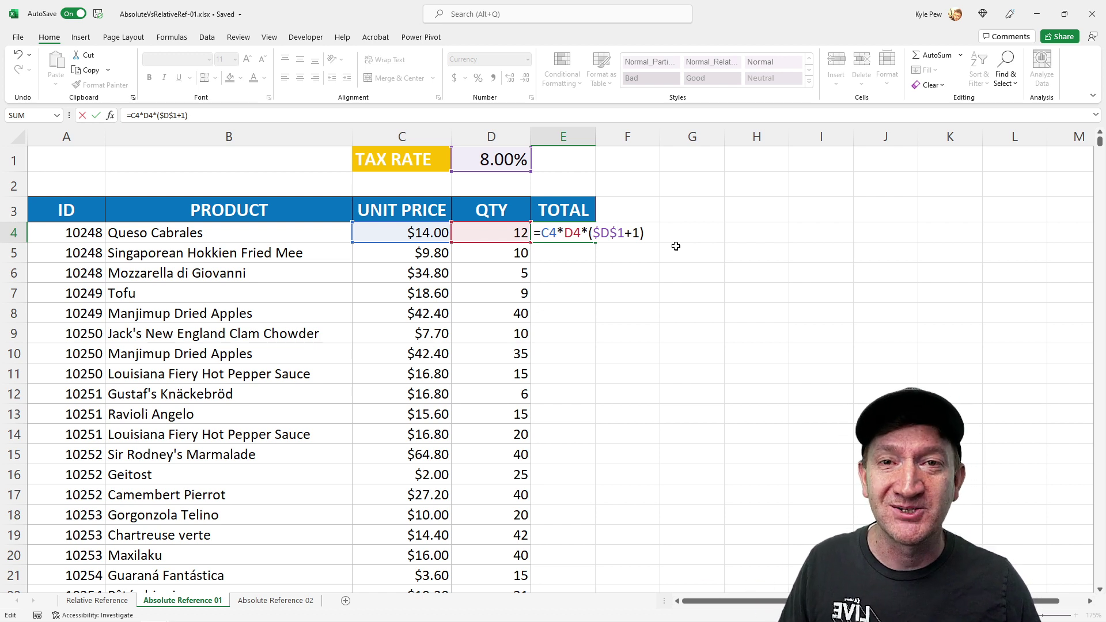
key(Return)
click(565, 237)
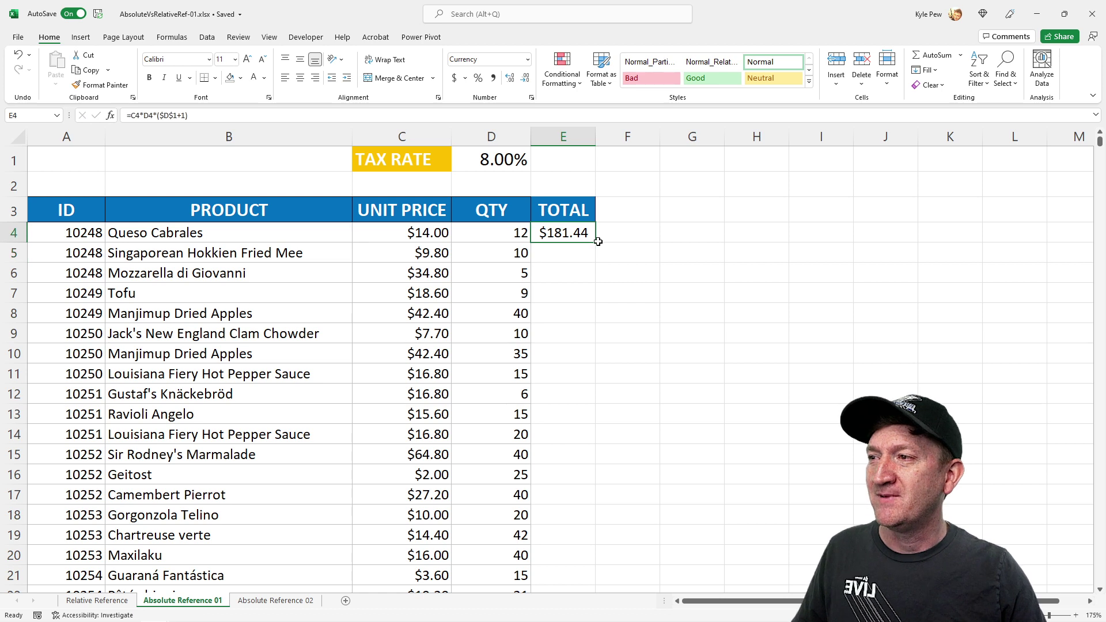
Fill E4 down to E20, widen column E, and verify E5–E7 each reference $D$1.
drag(598, 241, 603, 572)
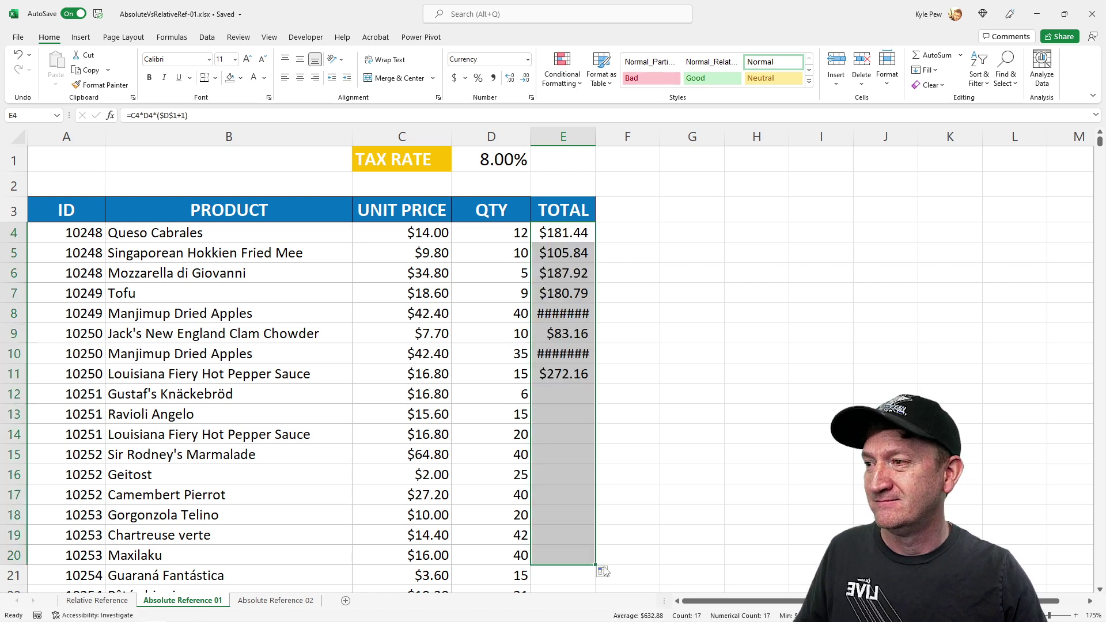
drag(596, 137, 631, 136)
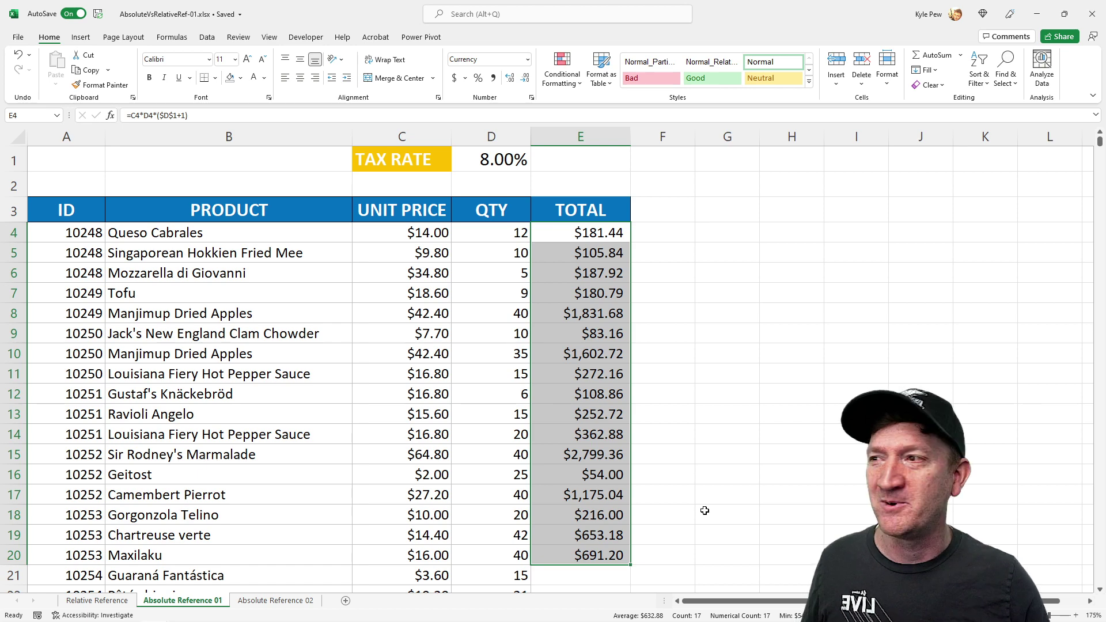
double_click(586, 252)
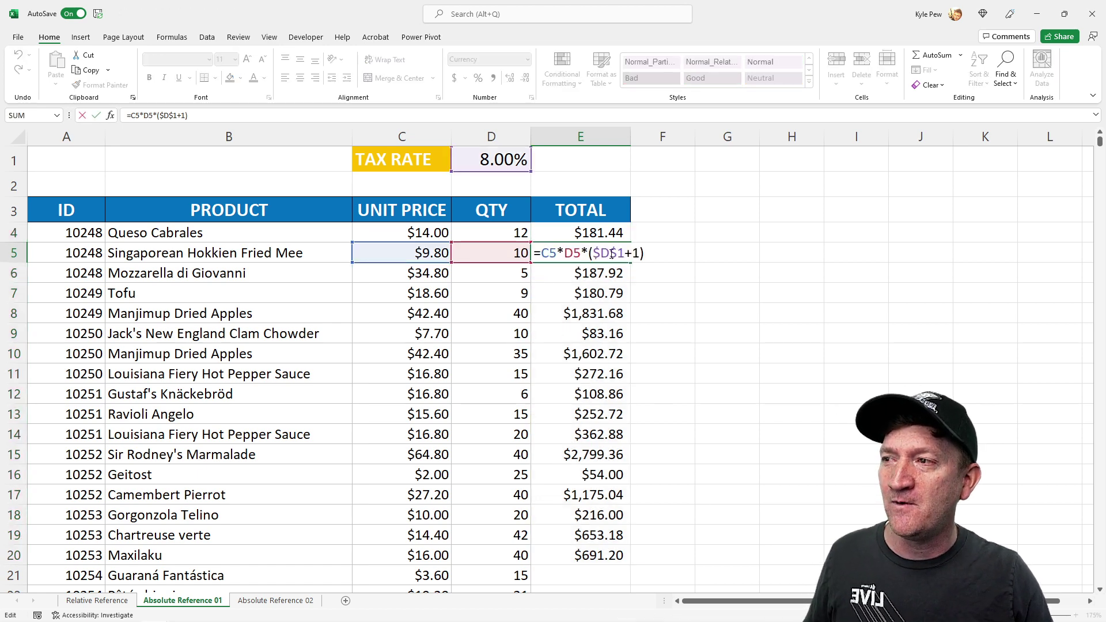
key(Return)
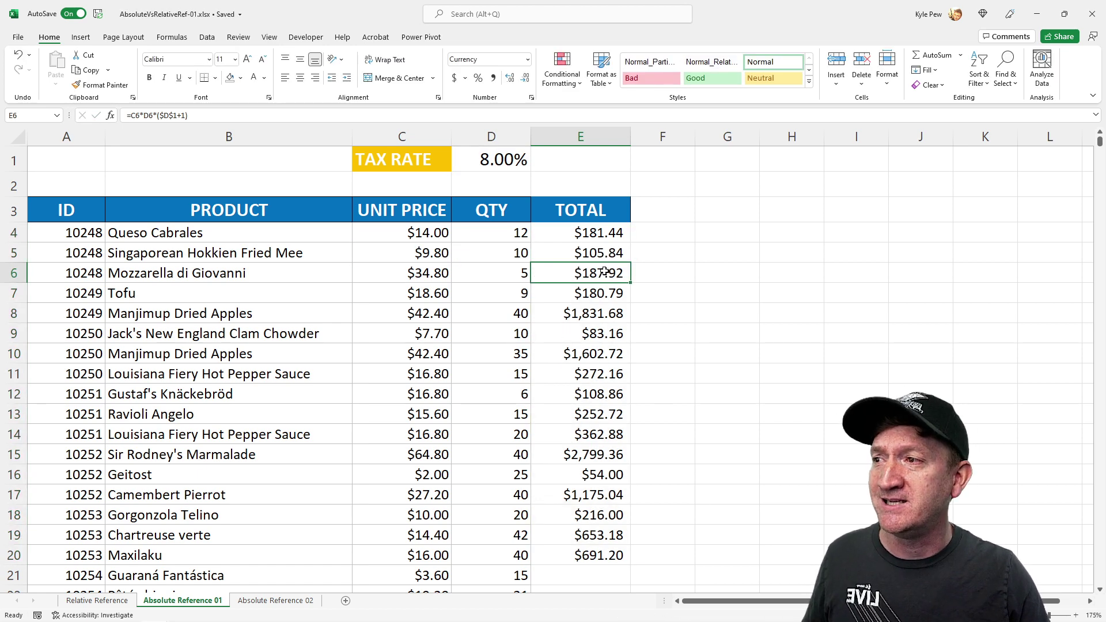
double_click(605, 272)
key(Return)
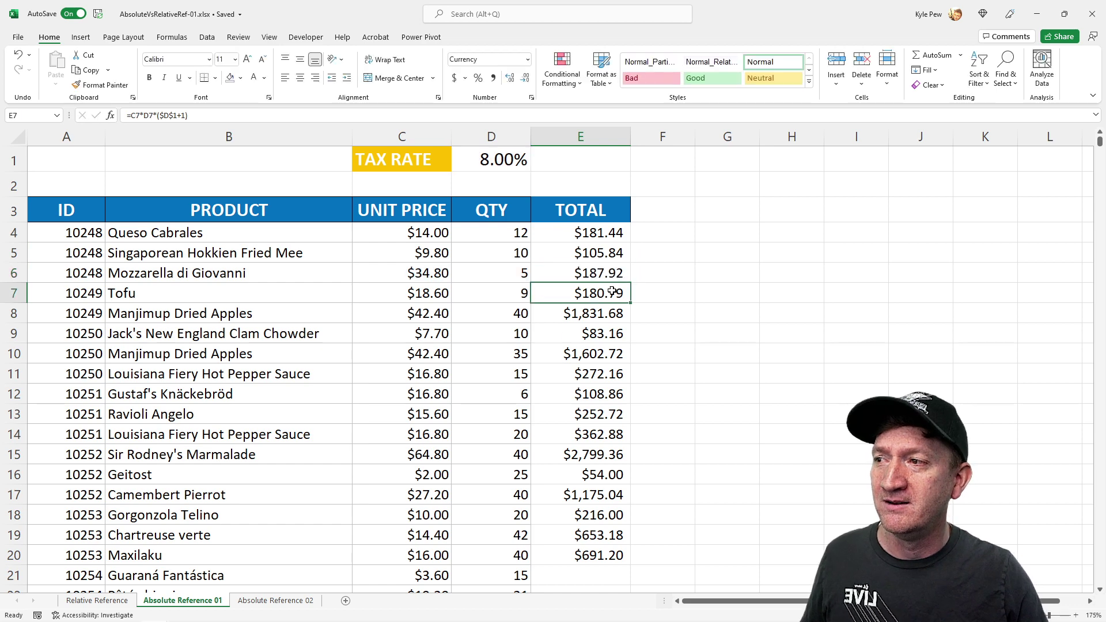
double_click(612, 291)
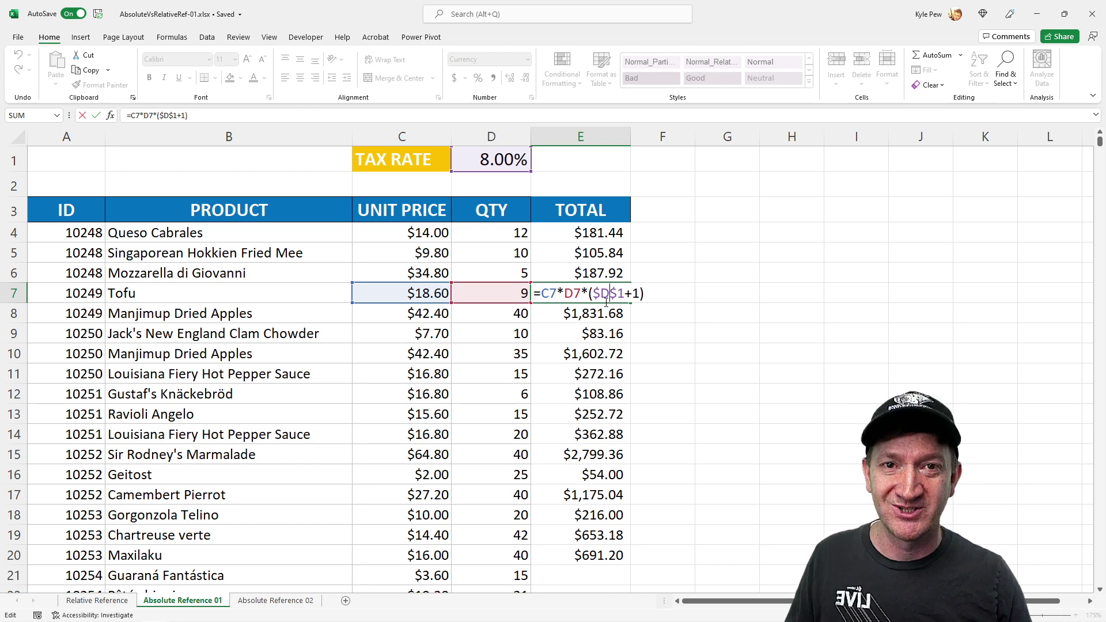
key(Return)
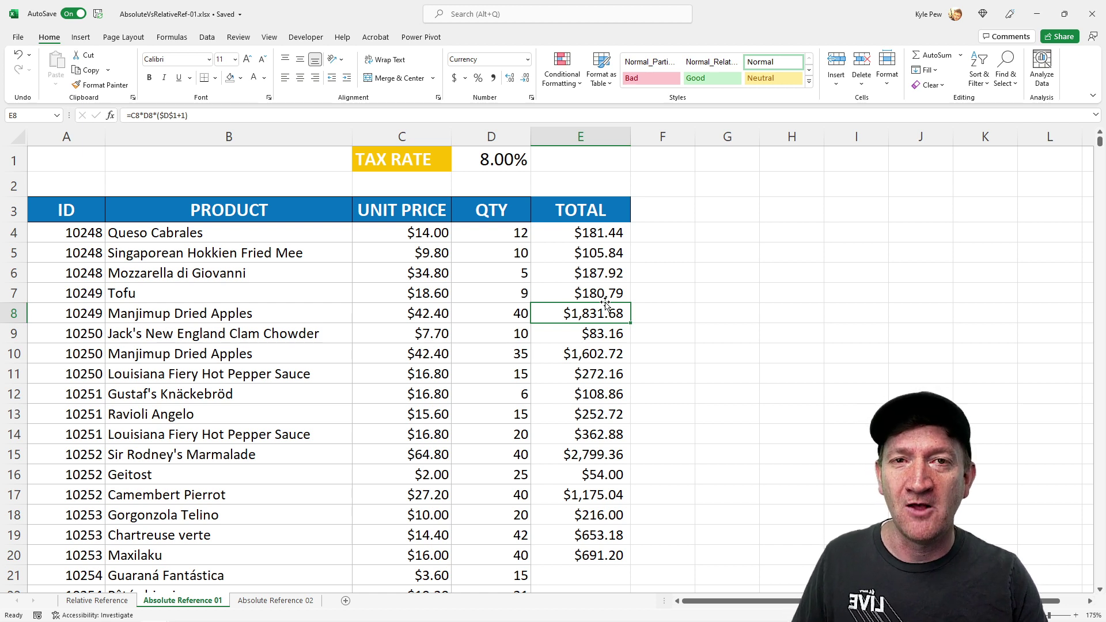
Clear the copied totals in E5:E20 and rewrite the E4 tax formula using absolute reference $D$1.
drag(605, 252, 612, 556)
key(Delete)
click(588, 233)
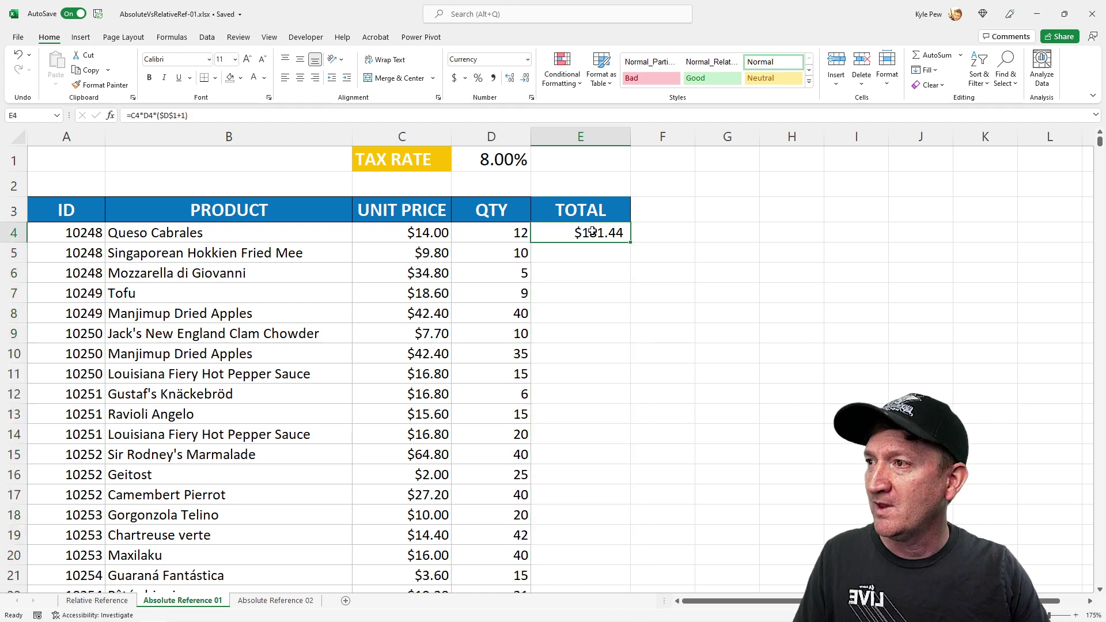
double_click(611, 232)
click(611, 233)
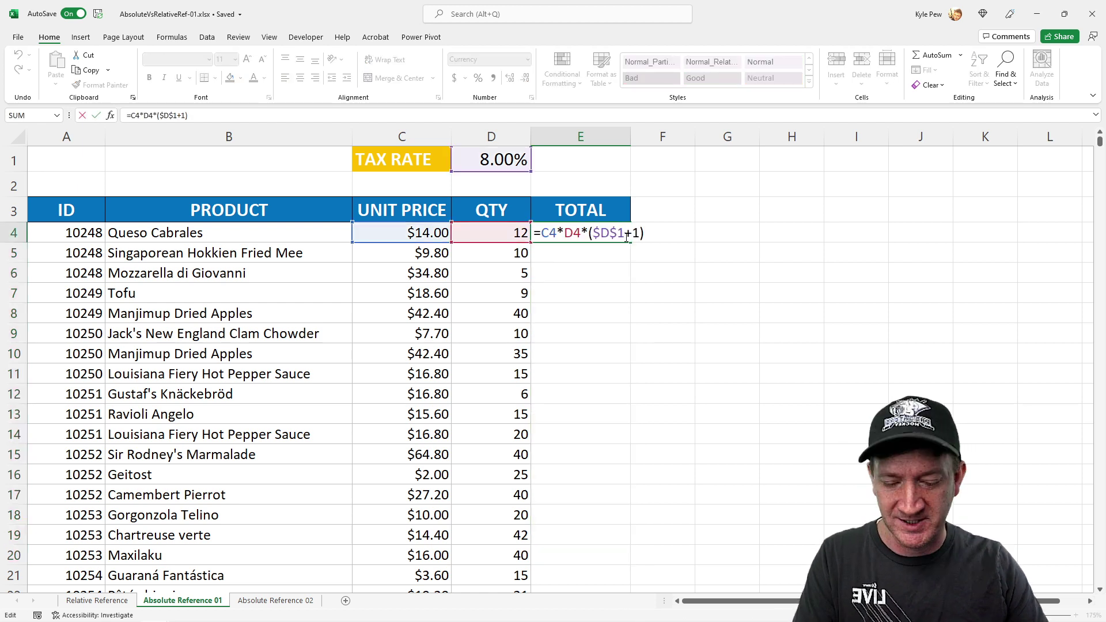
key(BackSpace)
click(600, 233)
key(BackSpace)
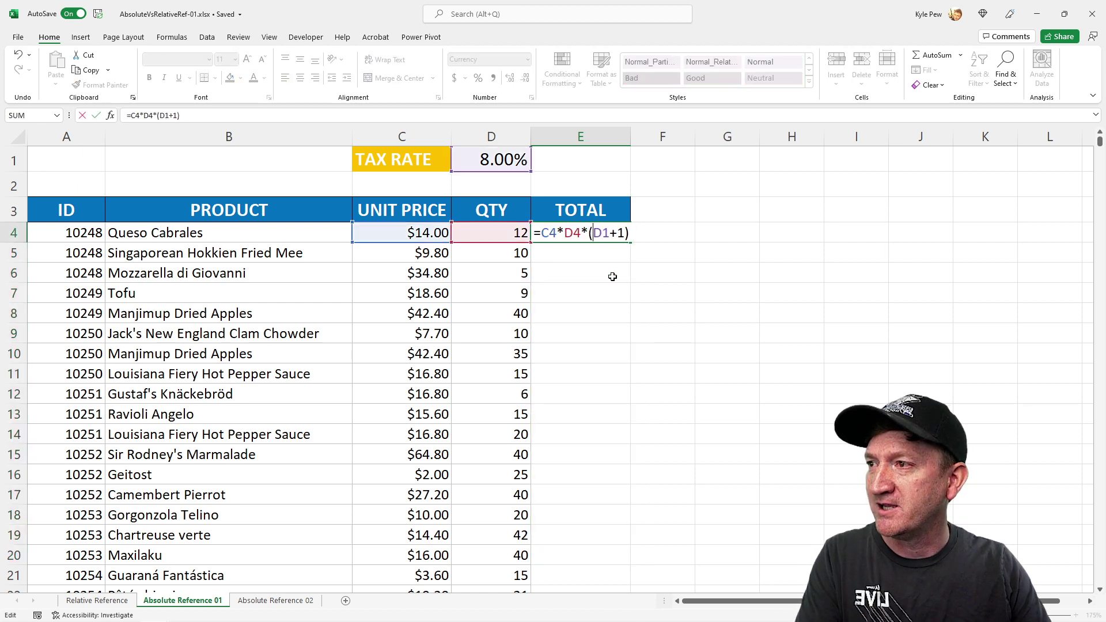
double_click(609, 233)
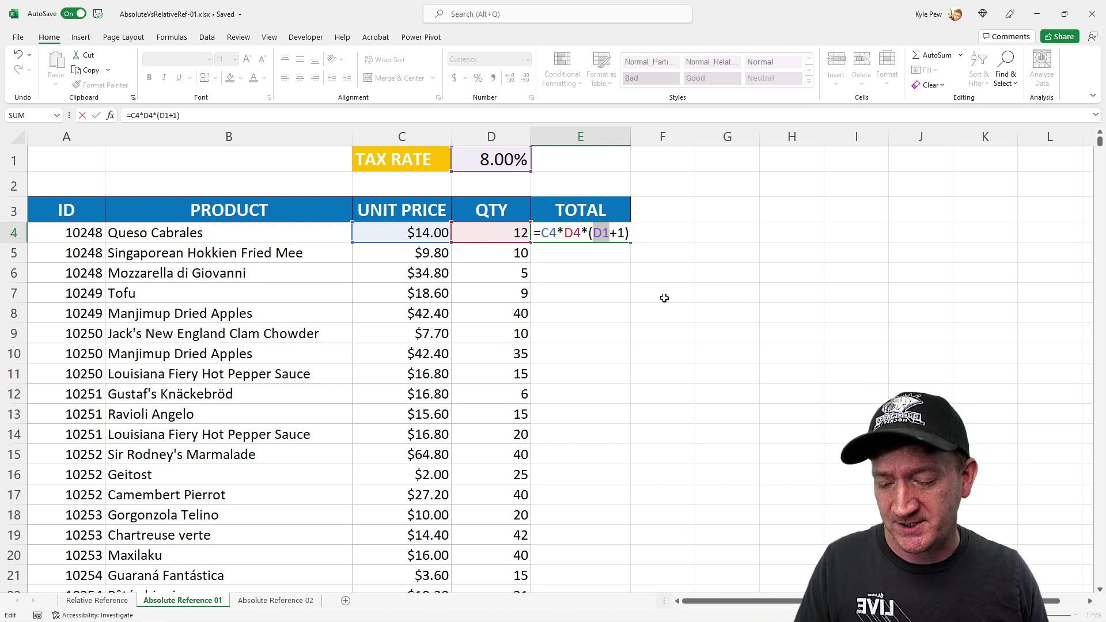
key(F4)
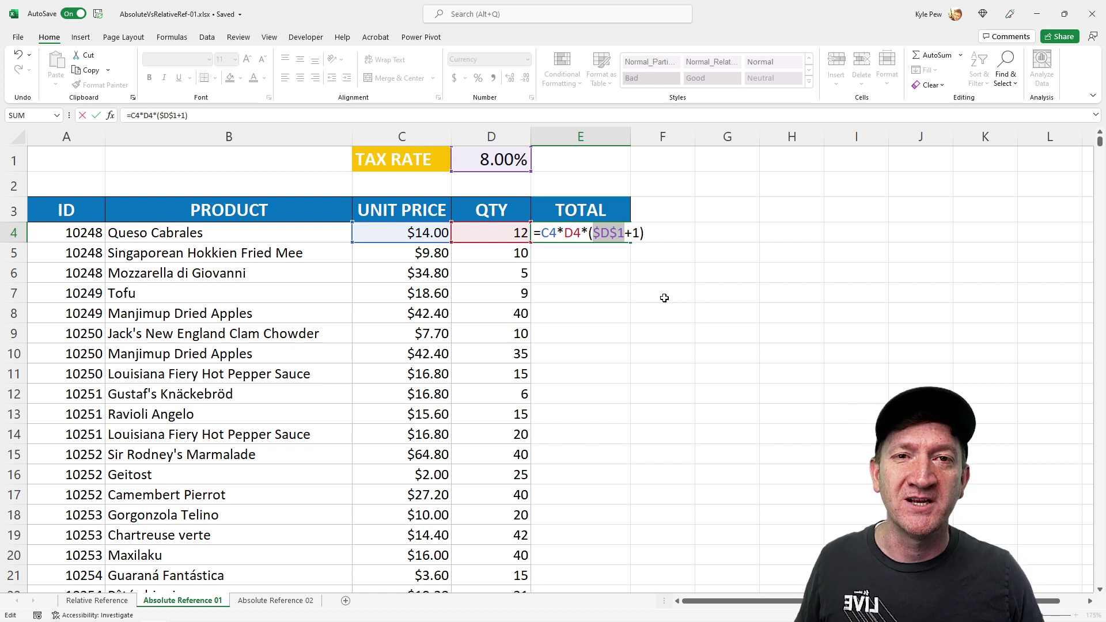
key(Return)
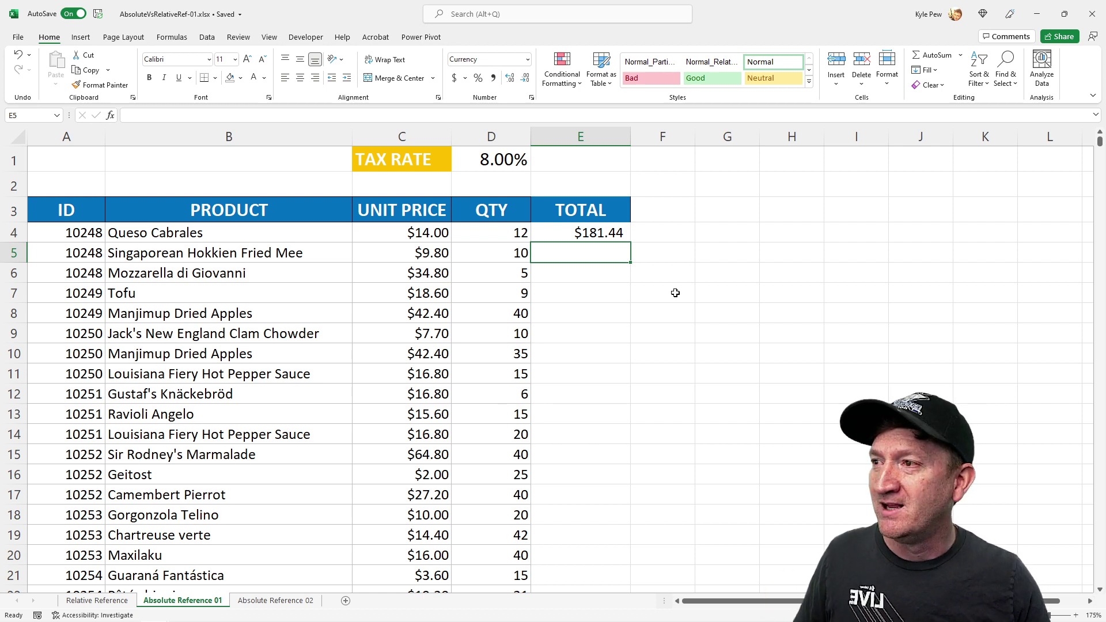
Fill the E4 formula down the whole TOTAL column, then move to the Absolute Reference 02 sheet.
click(627, 237)
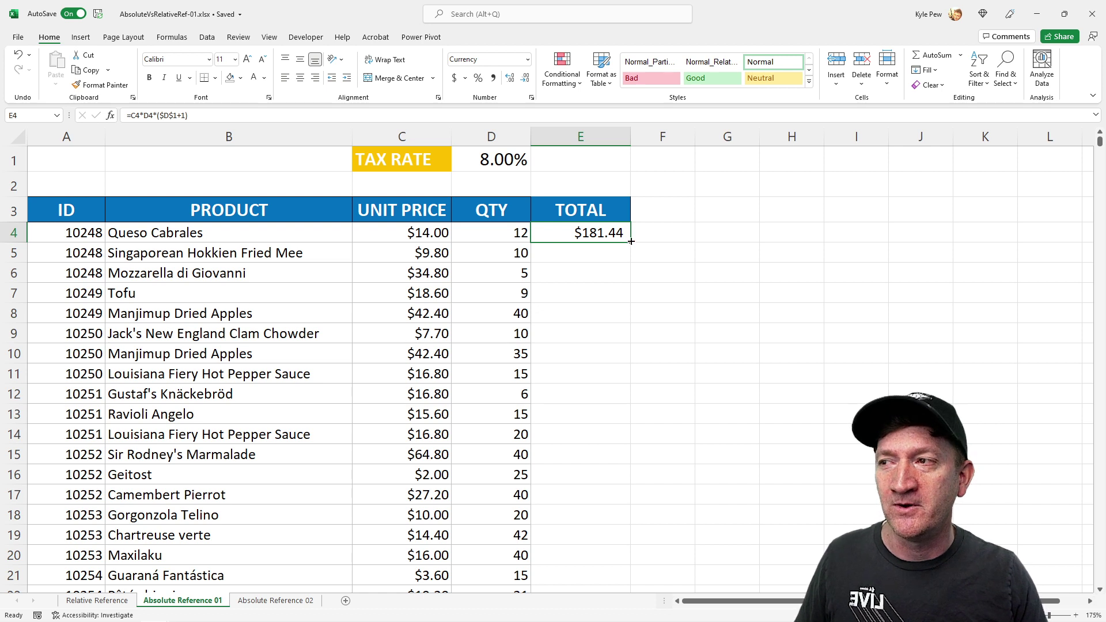
double_click(631, 242)
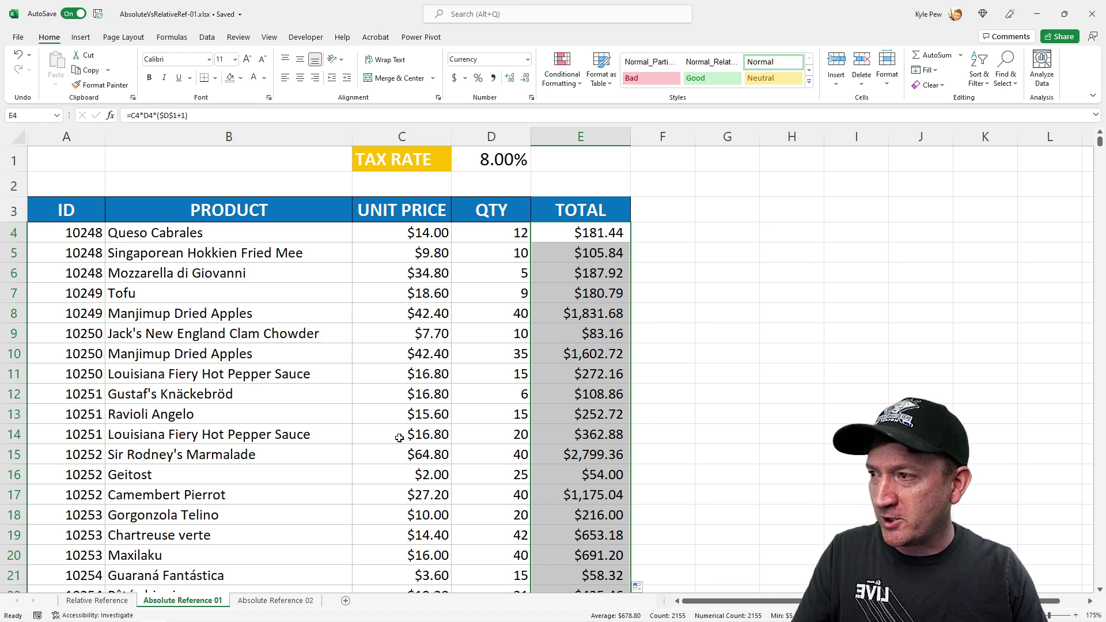
drag(294, 585, 314, 538)
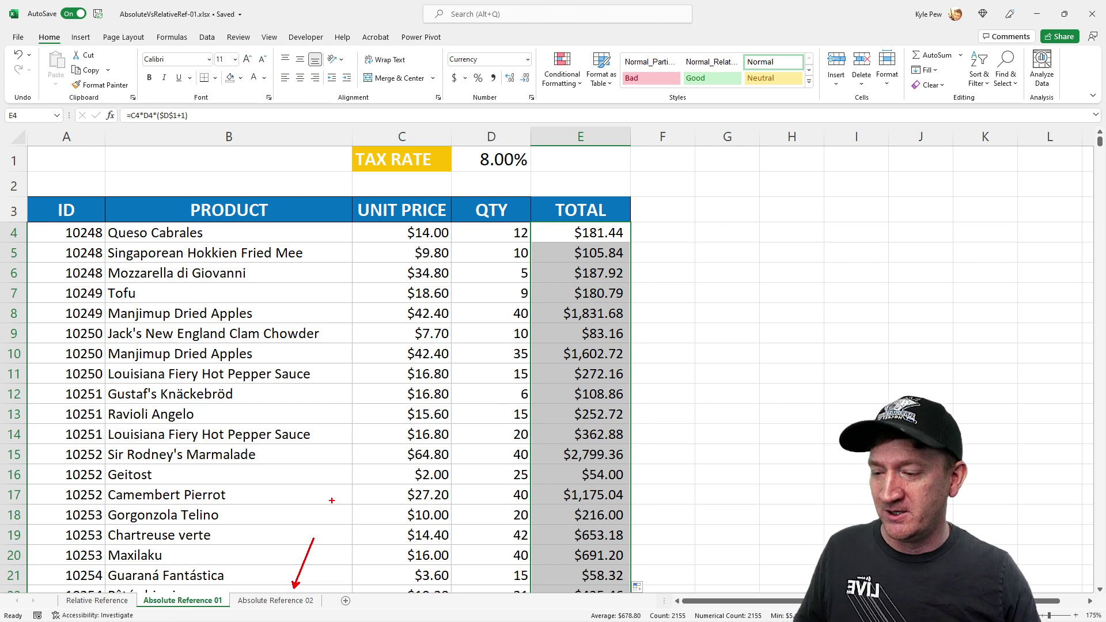
click(282, 601)
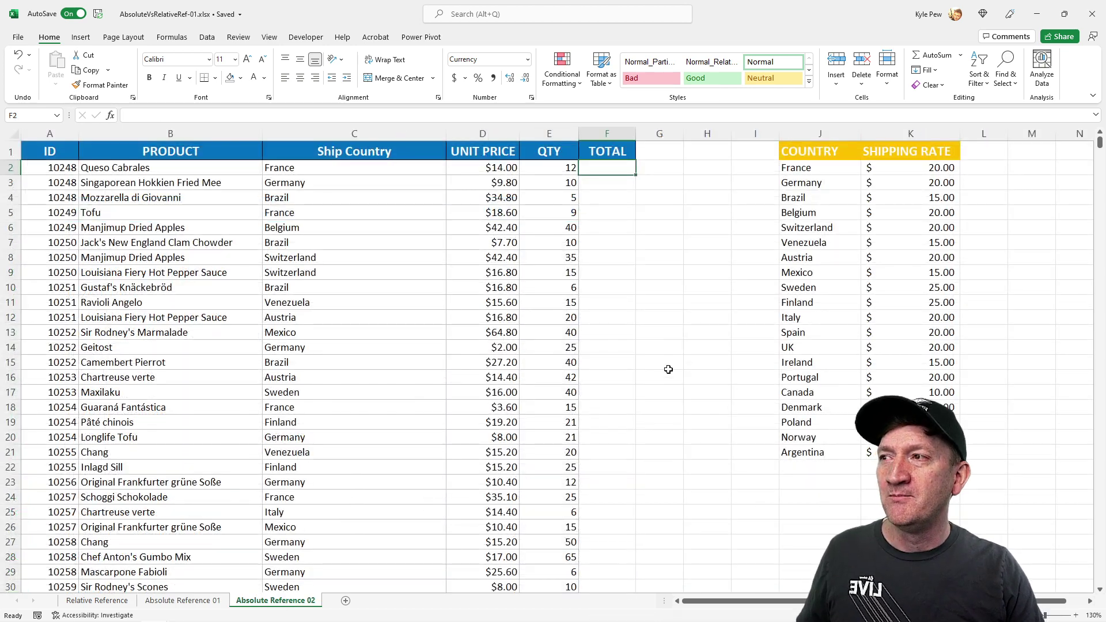